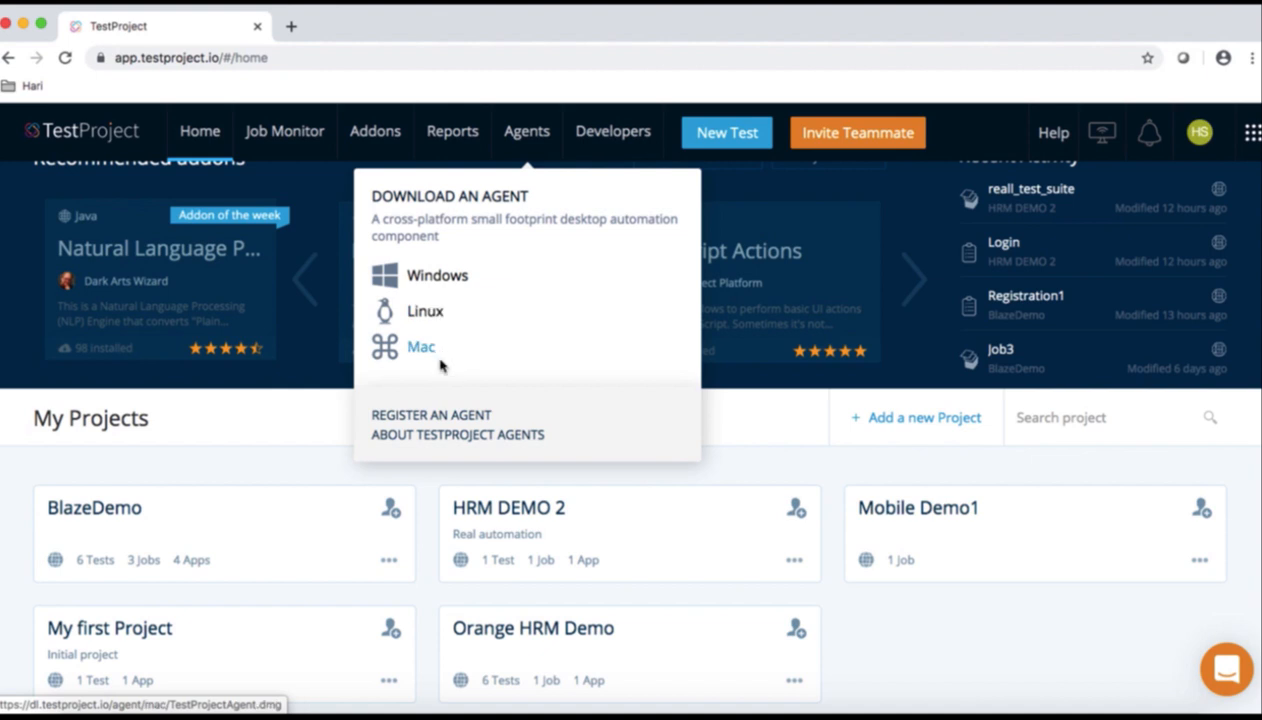
Download the Mac agent installer TestProjectAgent.dmg from the Agents page and view it in Finder
left_click(524, 136)
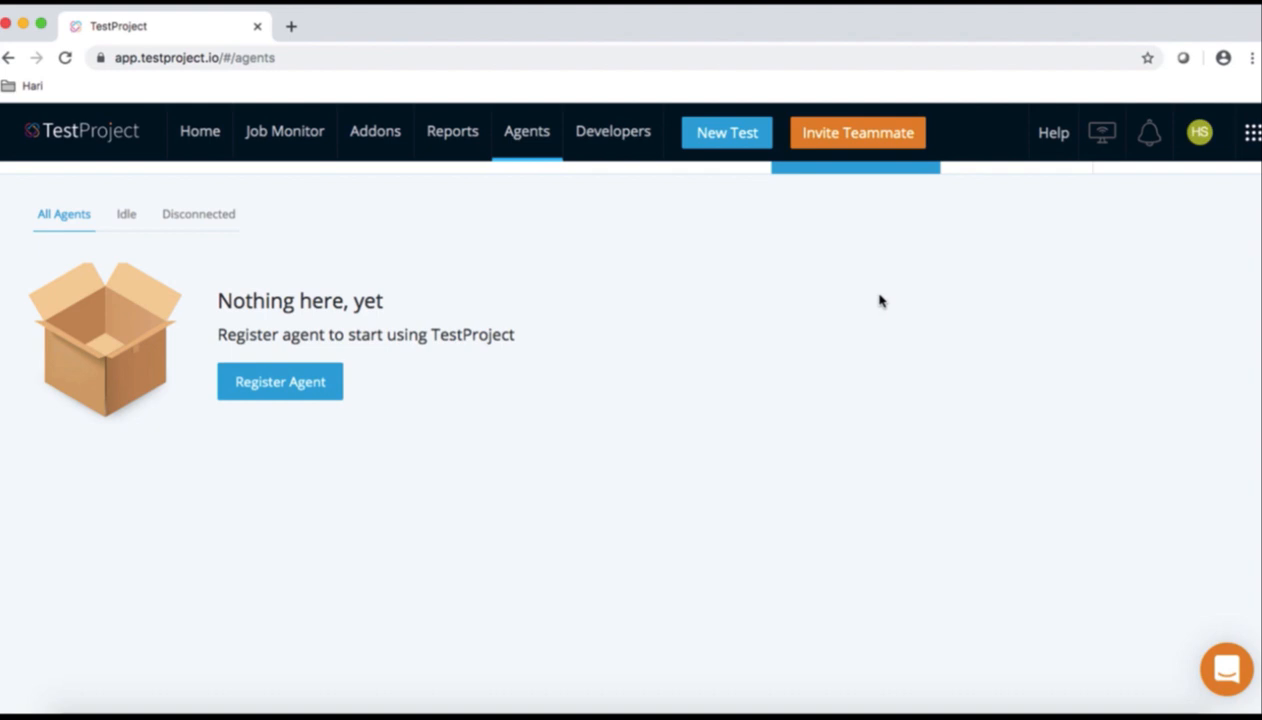
mouse_move(538, 143)
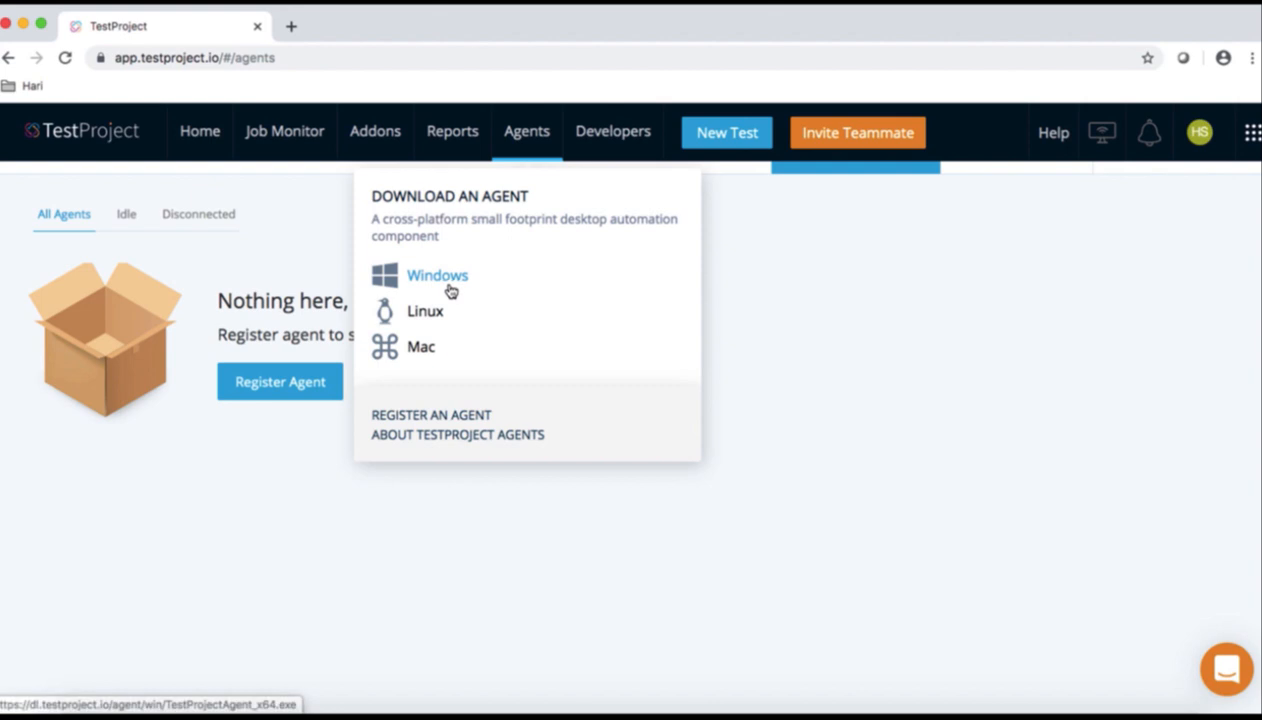
left_click(421, 348)
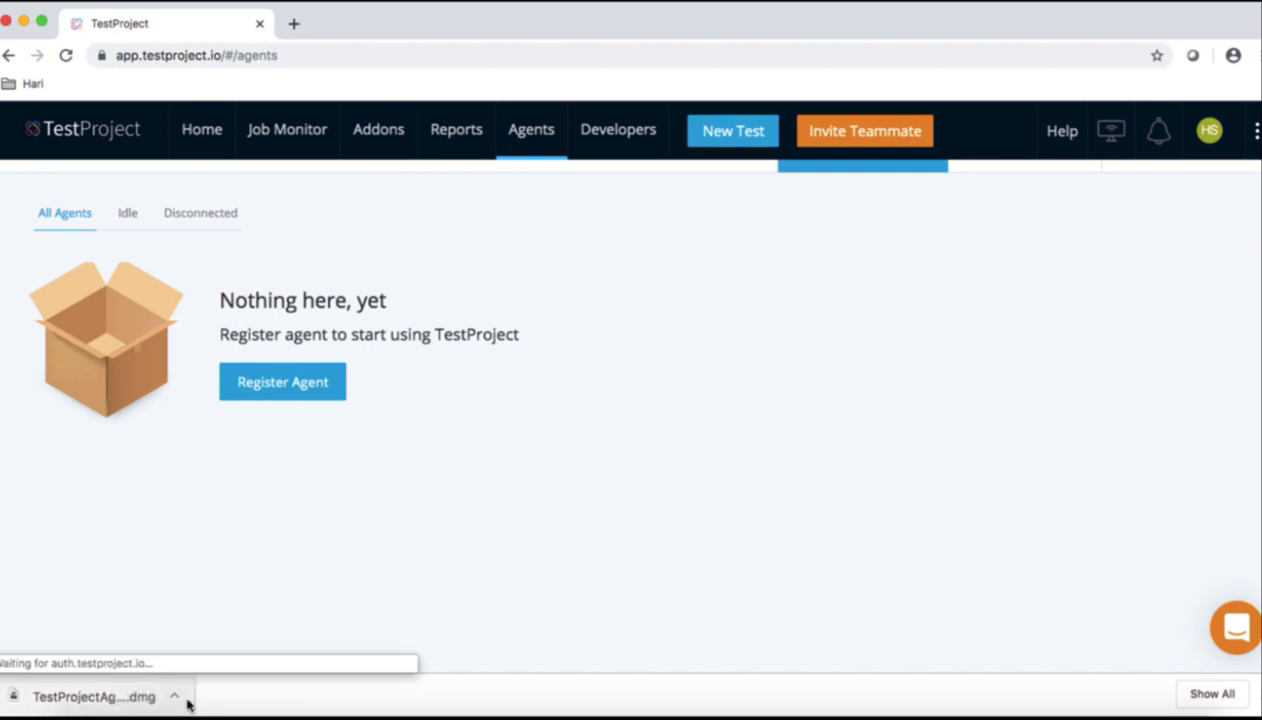
left_click(93, 708)
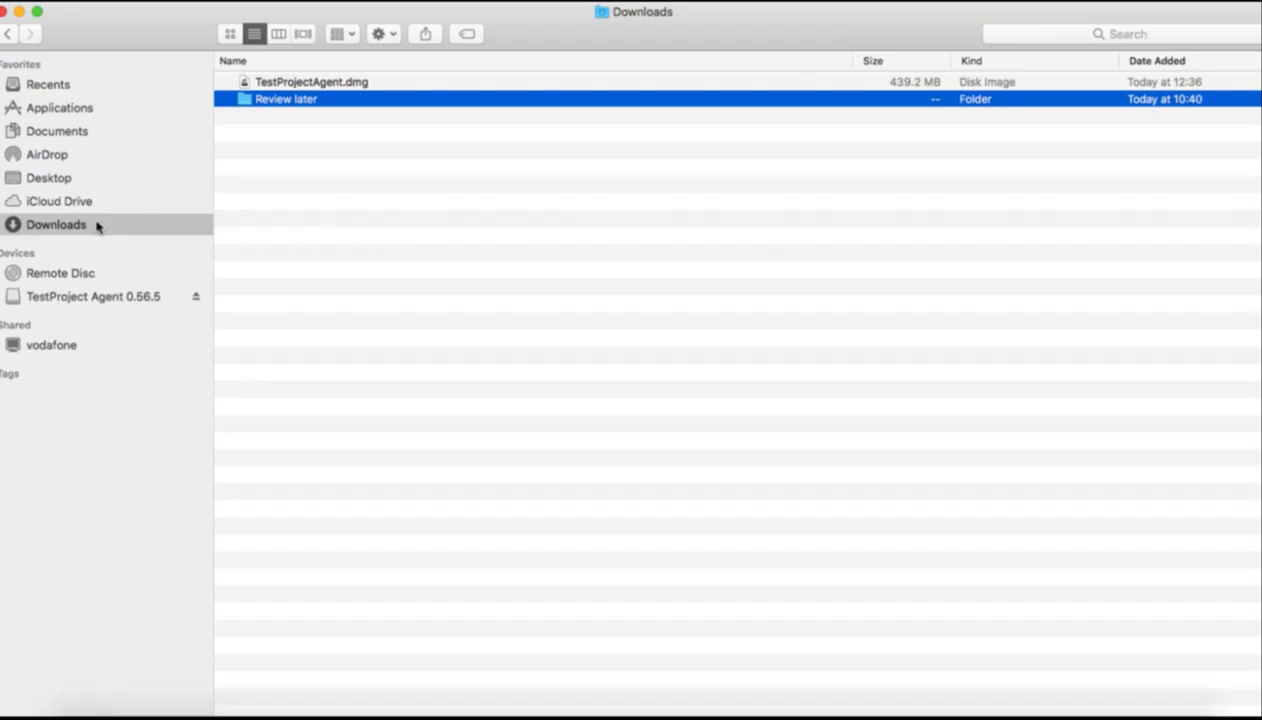
Open the TestProjectAgent.dmg disk image and accept its licence agreement
left_click(305, 84)
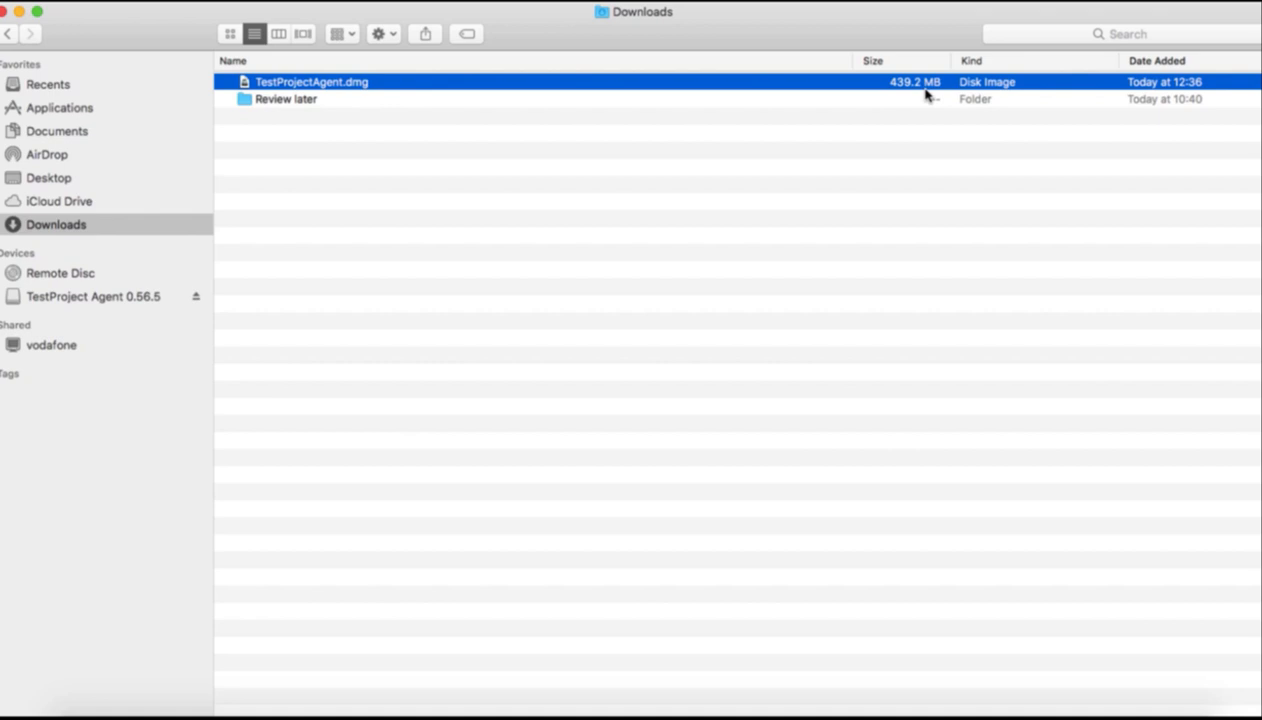
double_click(348, 86)
left_click_drag(476, 102, 424, 128)
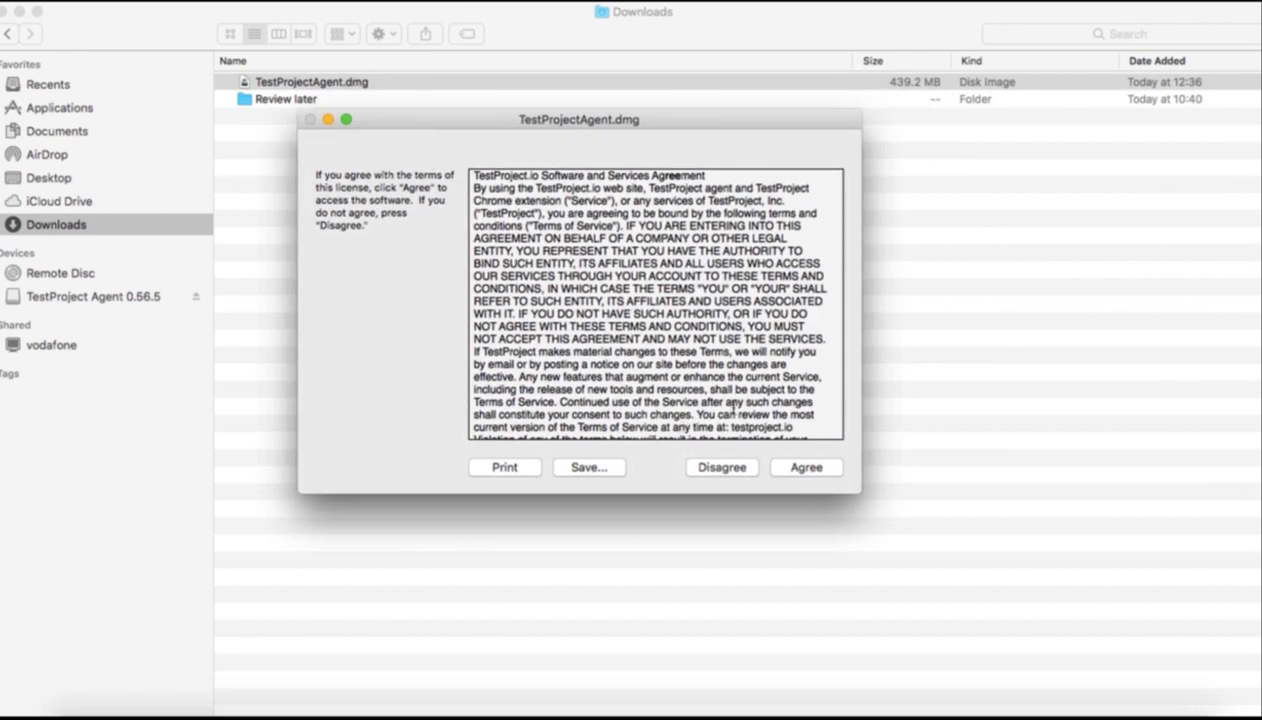
scroll(687, 372, "down", 5)
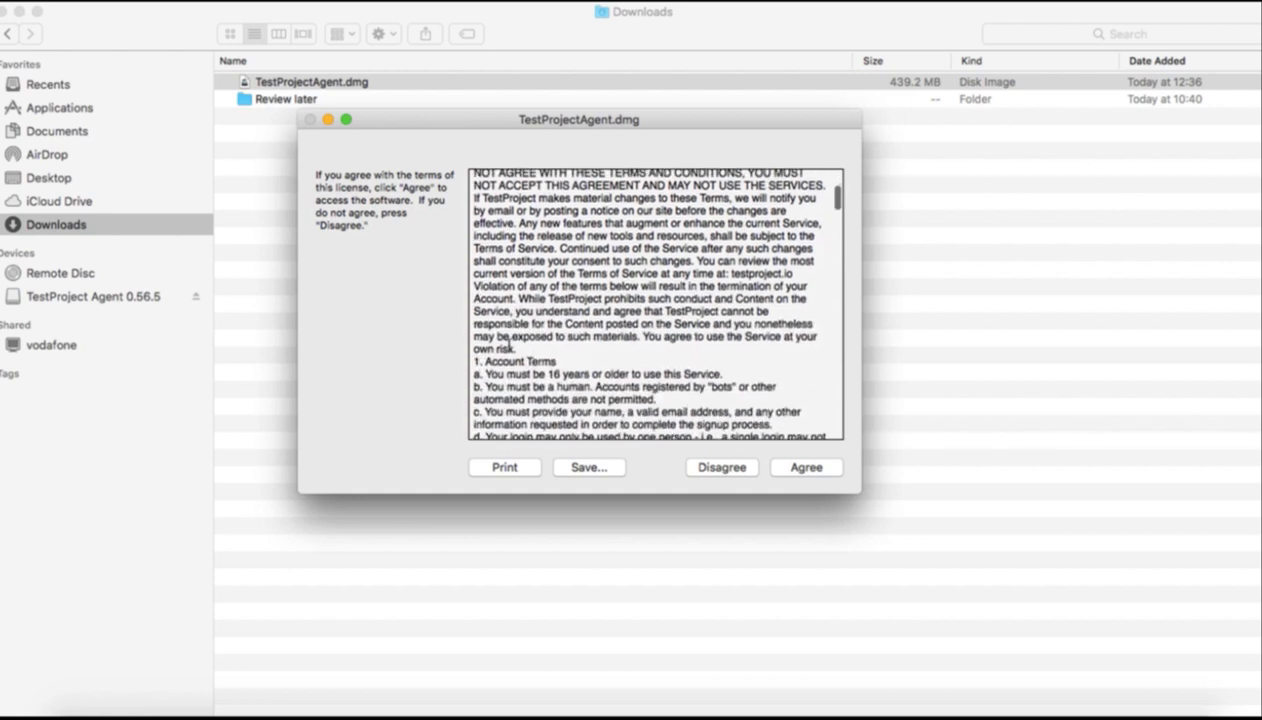
left_click(812, 467)
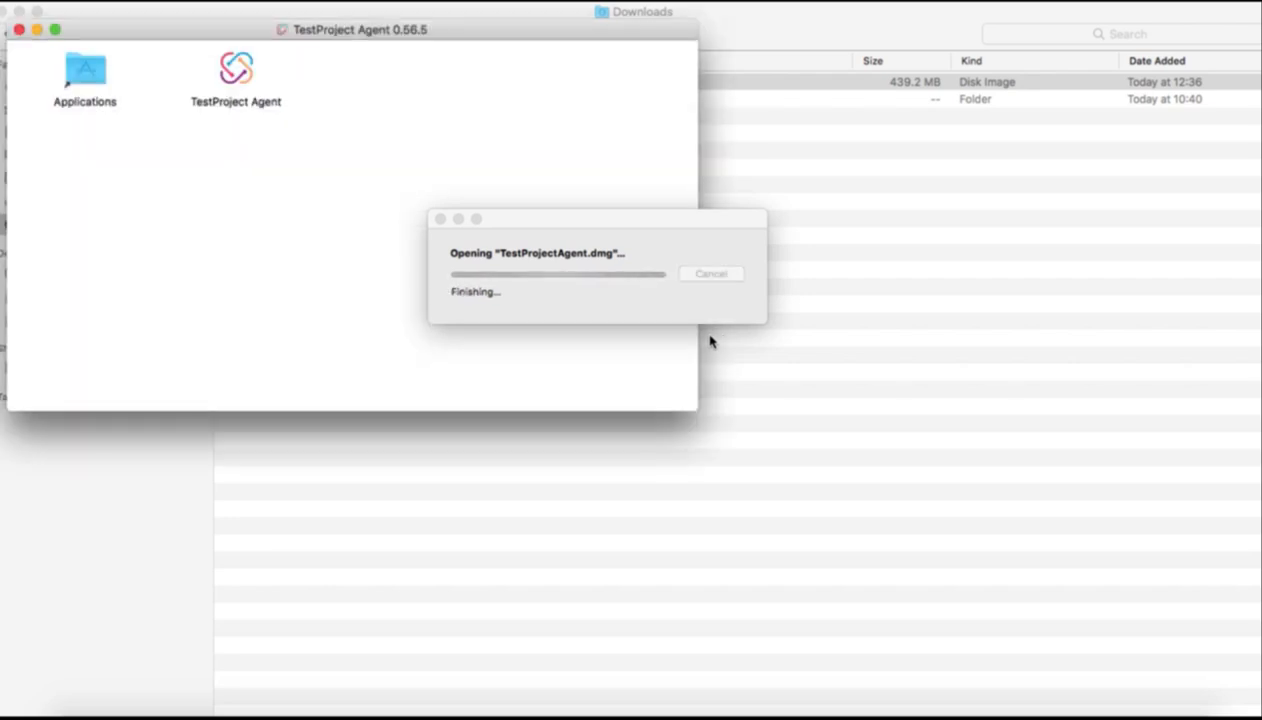
Copy TestProject Agent into the Applications folder and close the disk image window
left_click_drag(408, 37, 553, 124)
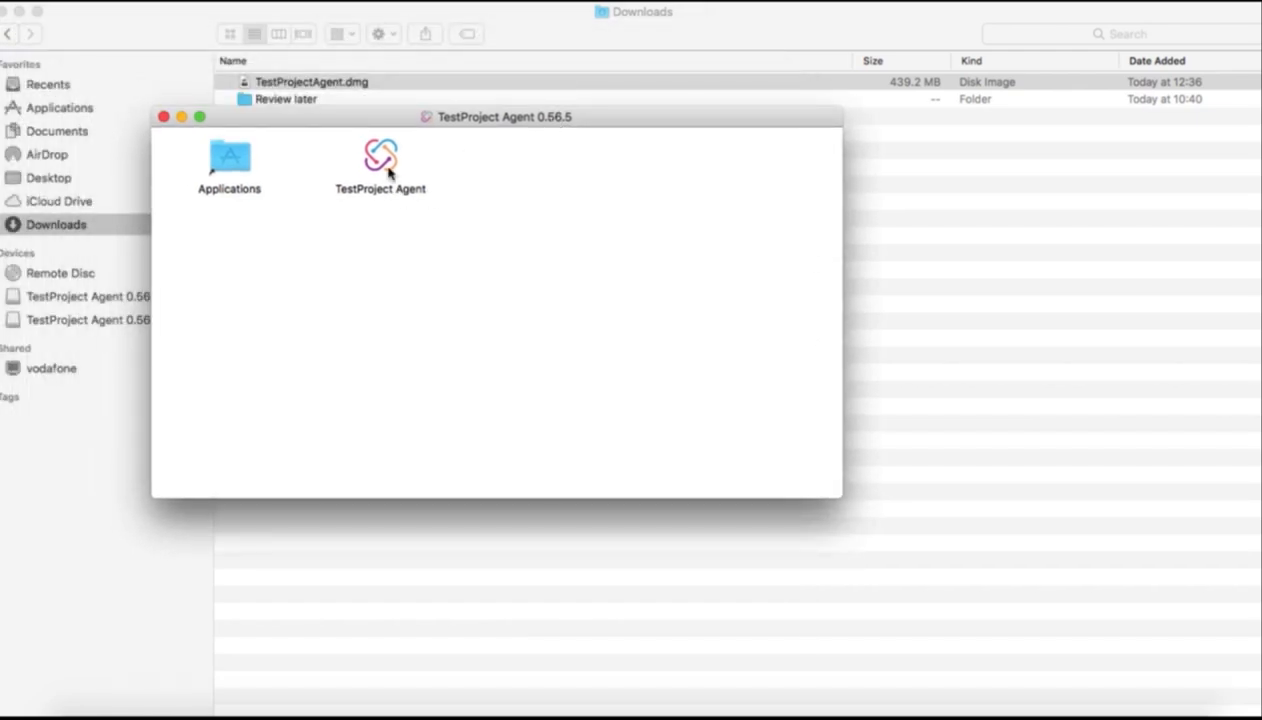
left_click_drag(384, 170, 238, 167)
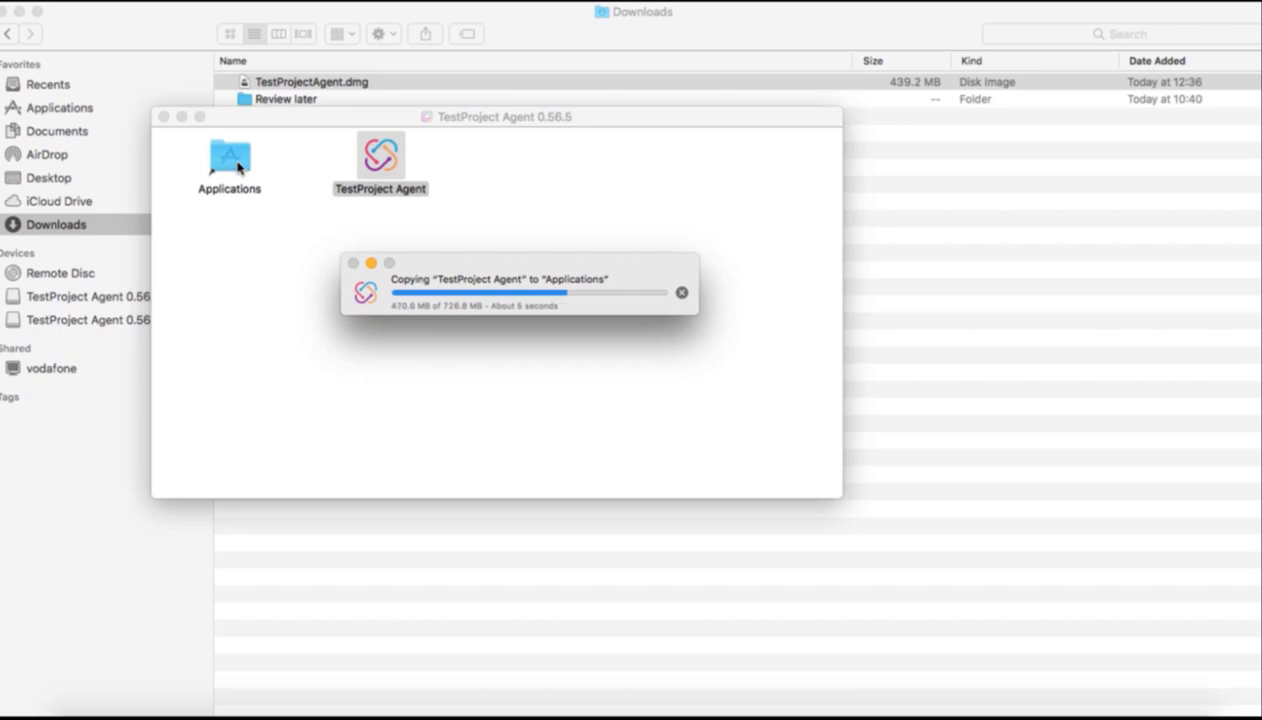
left_click(163, 117)
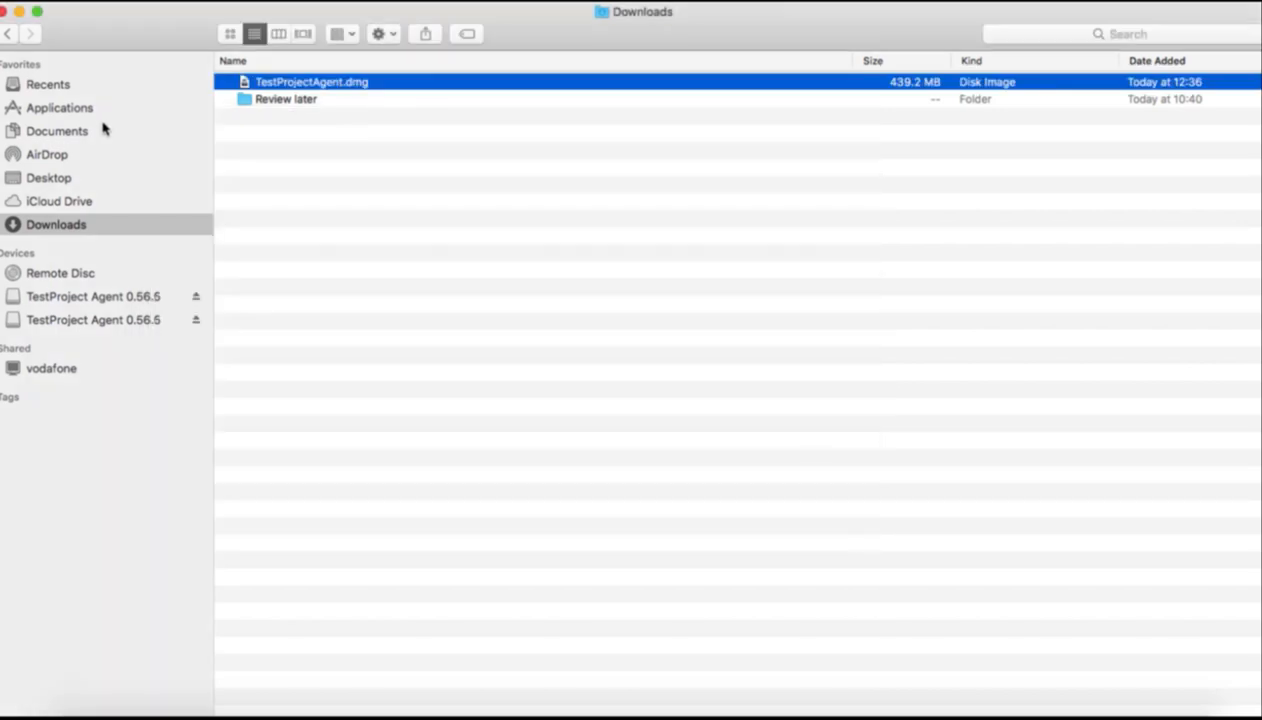
Confirm TestProject Agent is in Applications, then return to the TestProject Agents page in Chrome
left_click(84, 110)
left_click(262, 234)
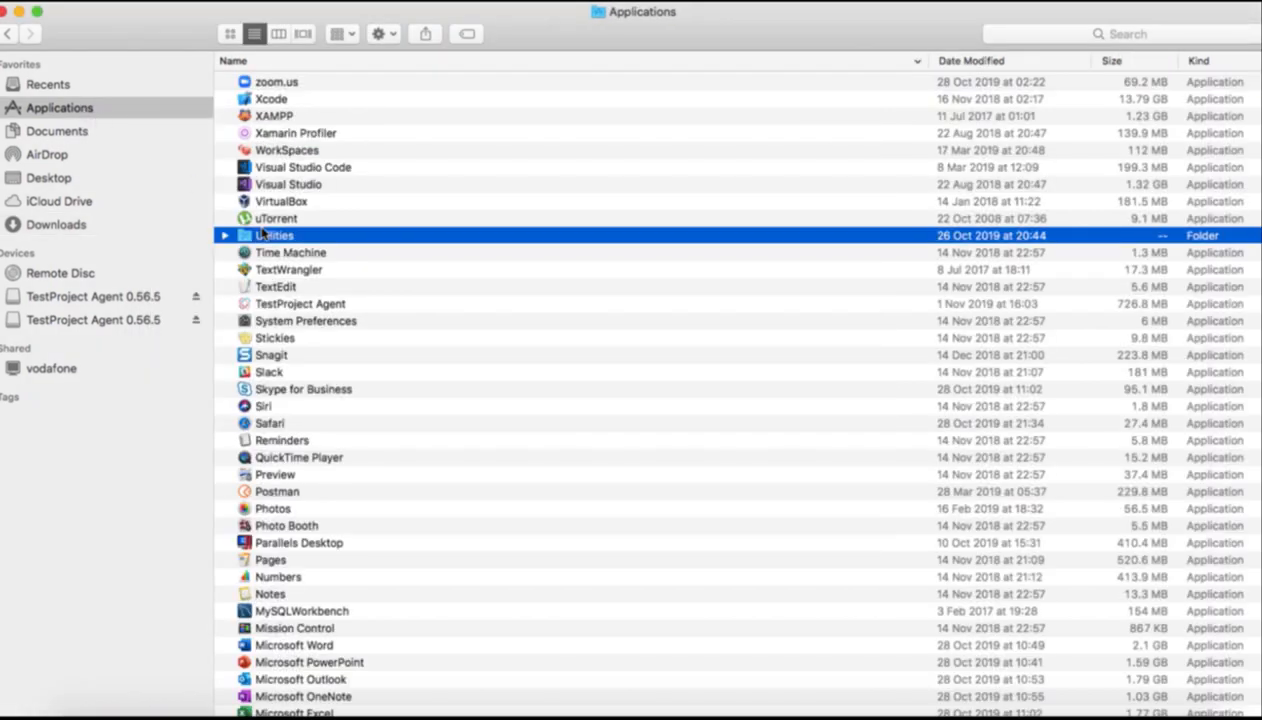
key("t")
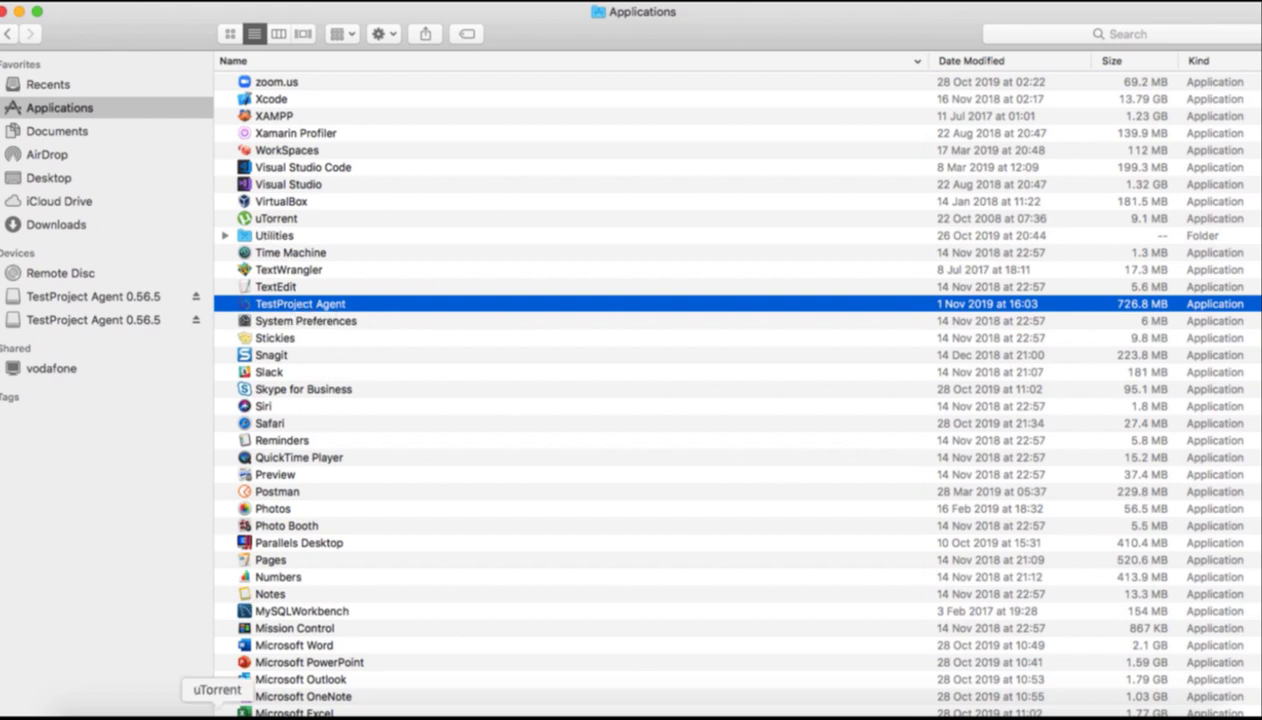
left_click(155, 710)
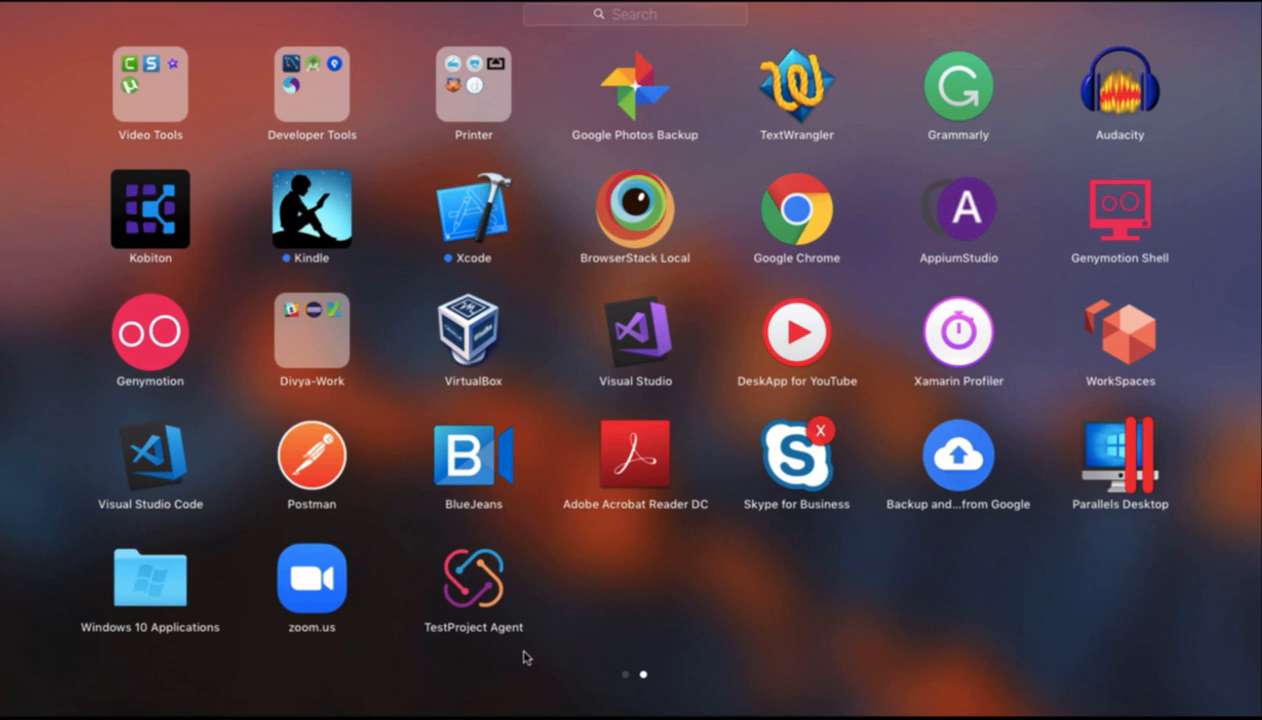
left_click(590, 712)
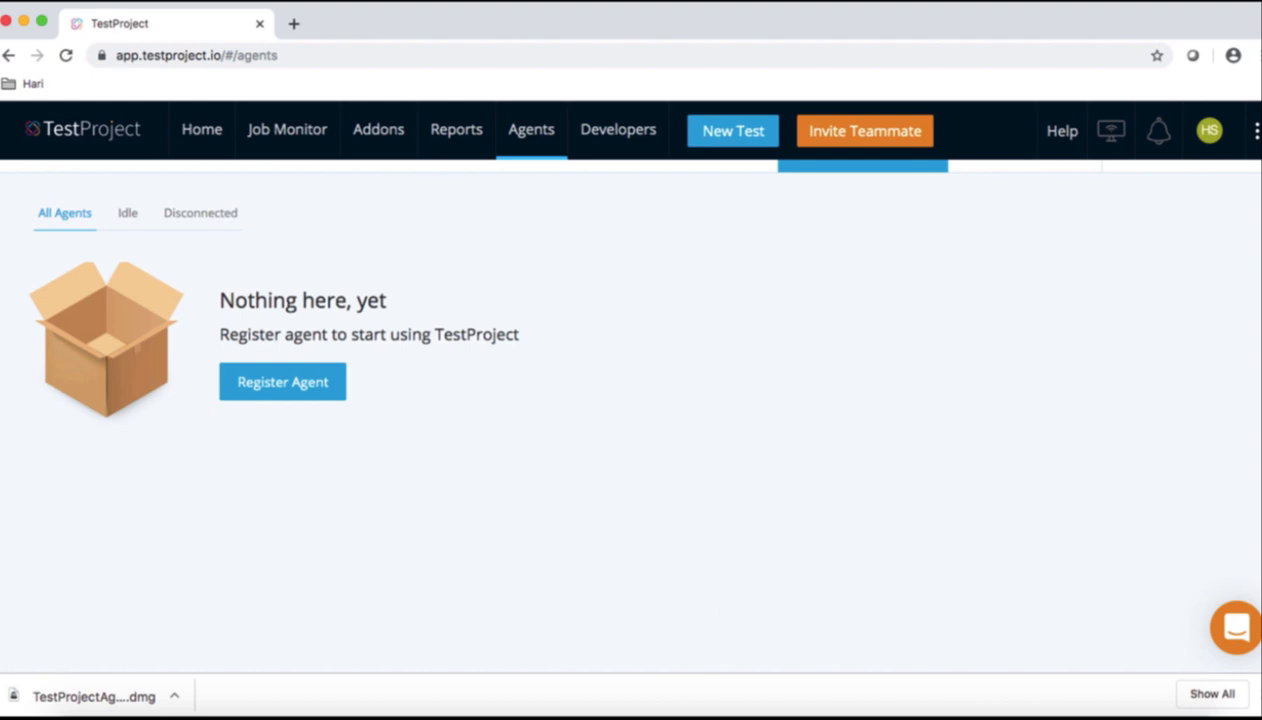
Create a new local agent with an alias, then launch TestProject Agent from Launchpad
left_click(1259, 694)
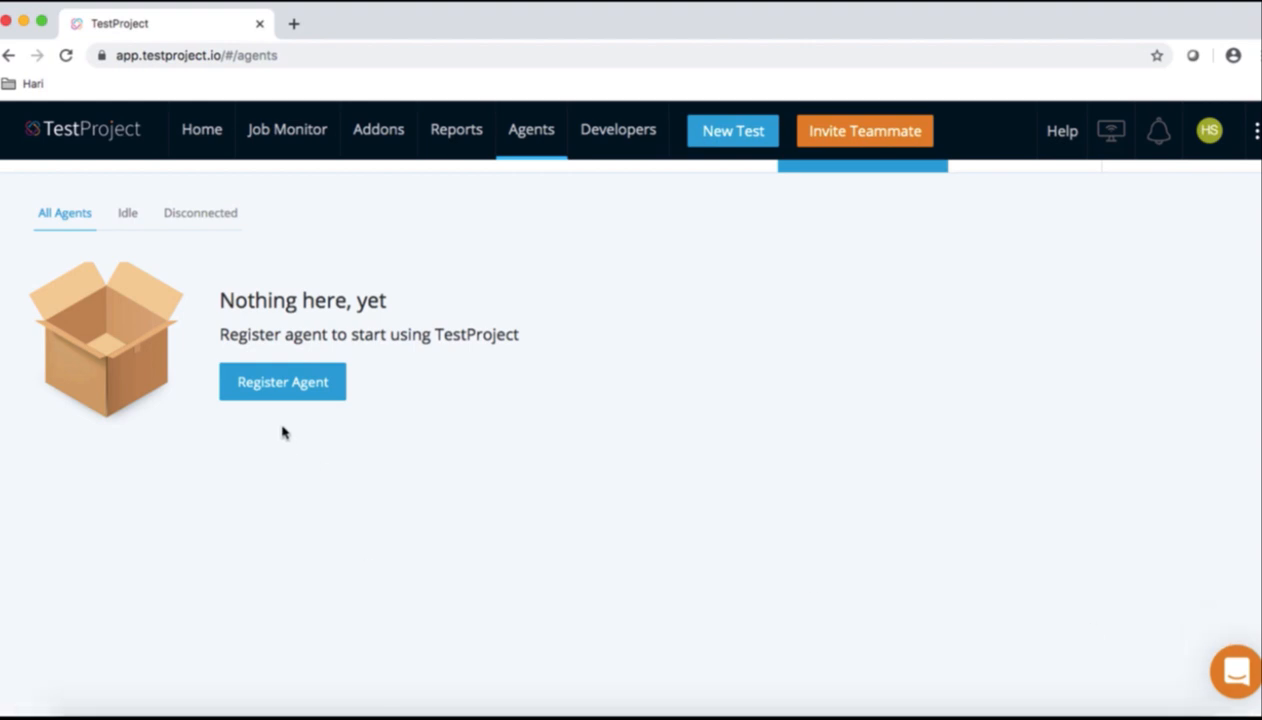
left_click(301, 393)
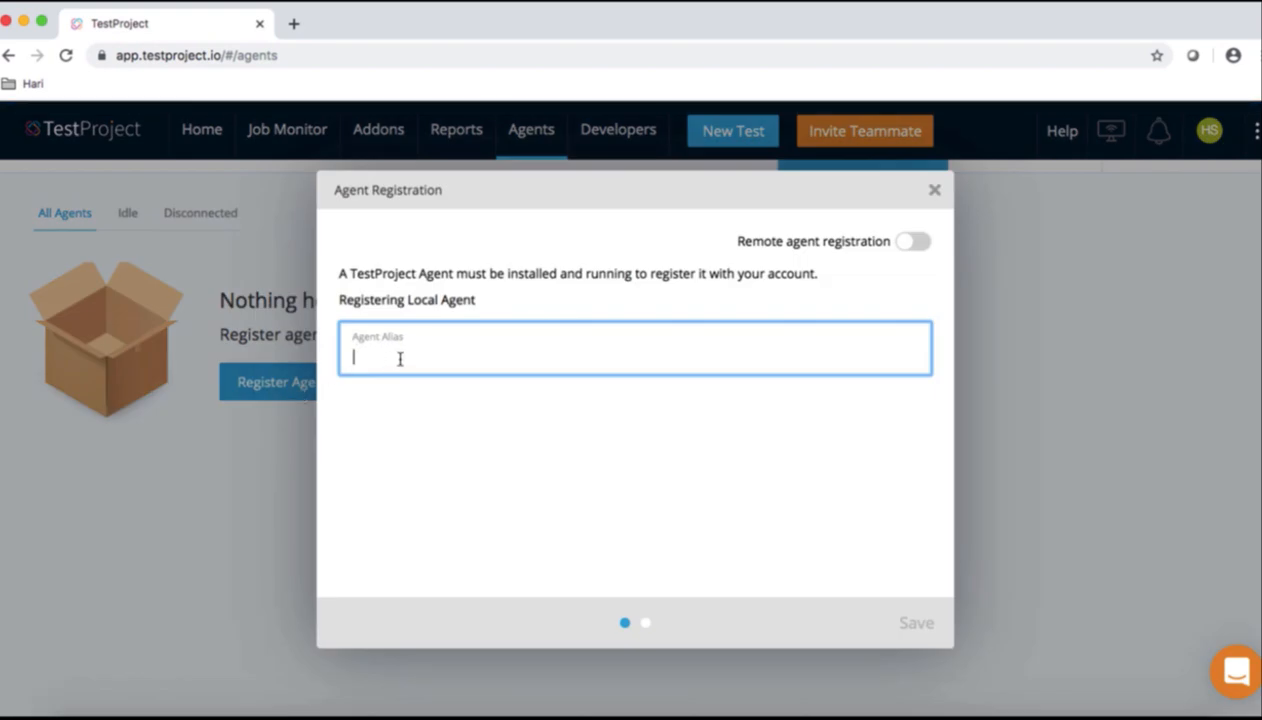
type("Testwithhari")
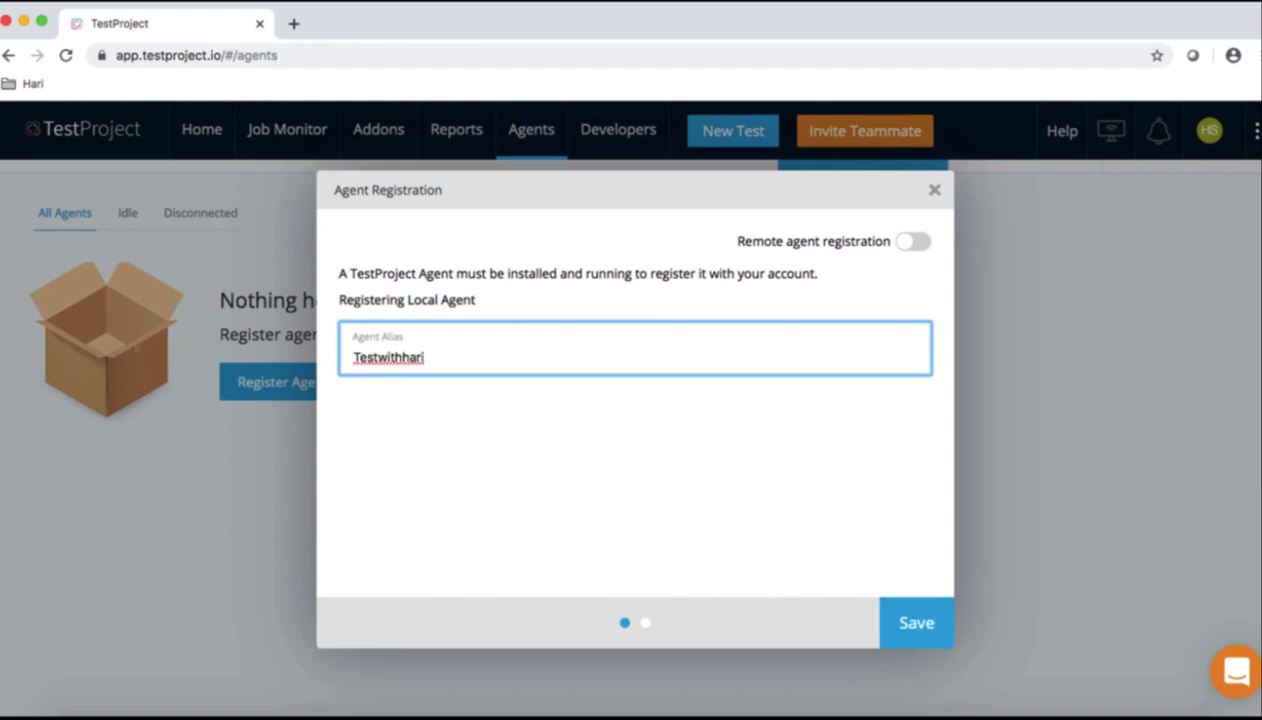
type("_agent_1")
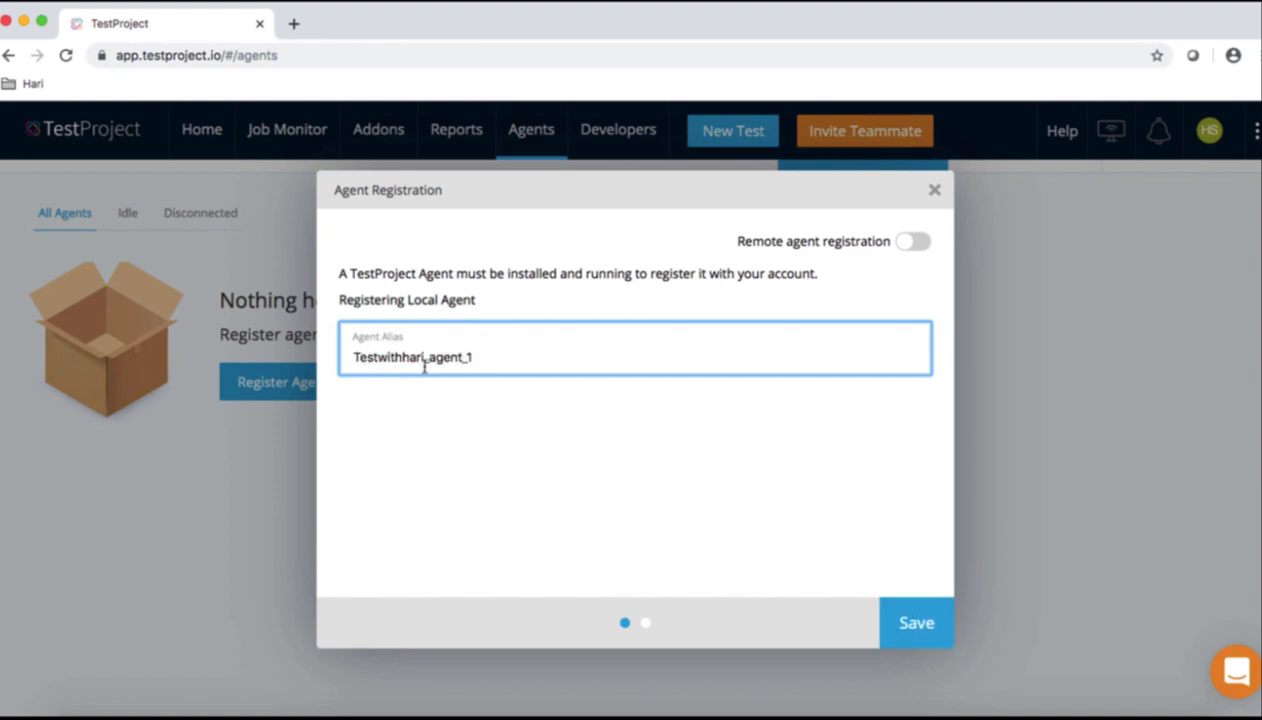
left_click(914, 630)
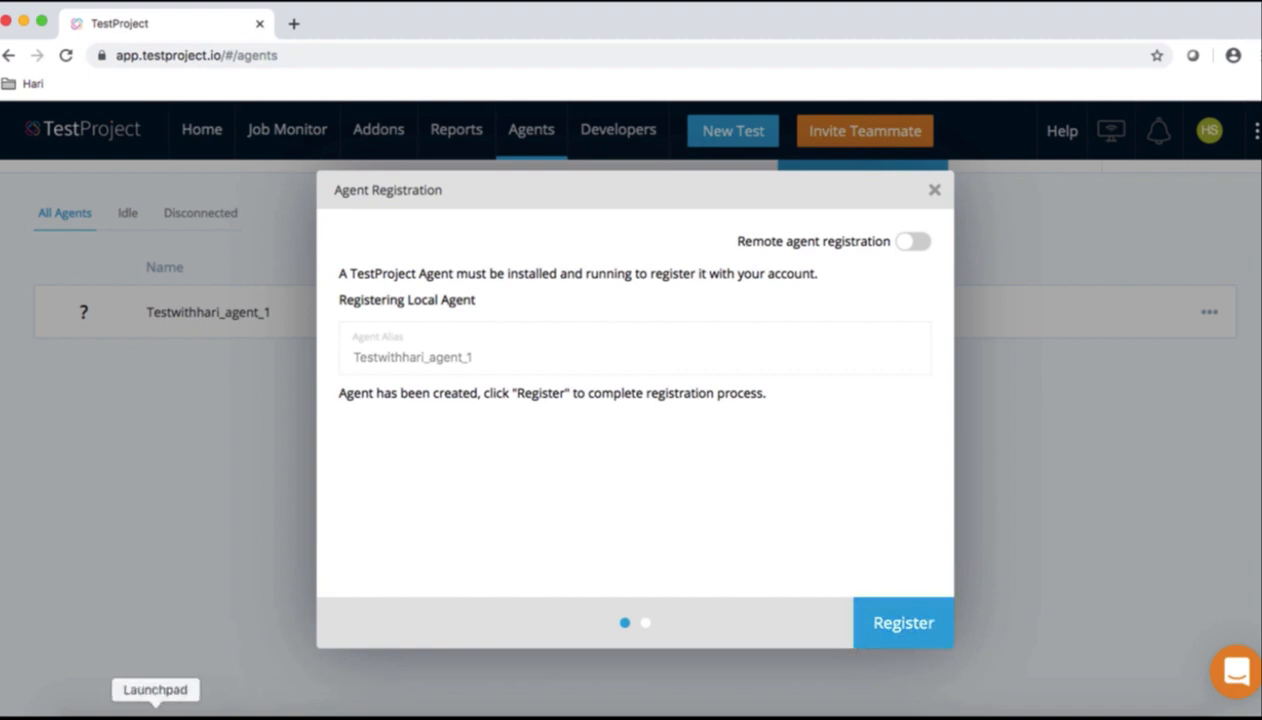
left_click(155, 710)
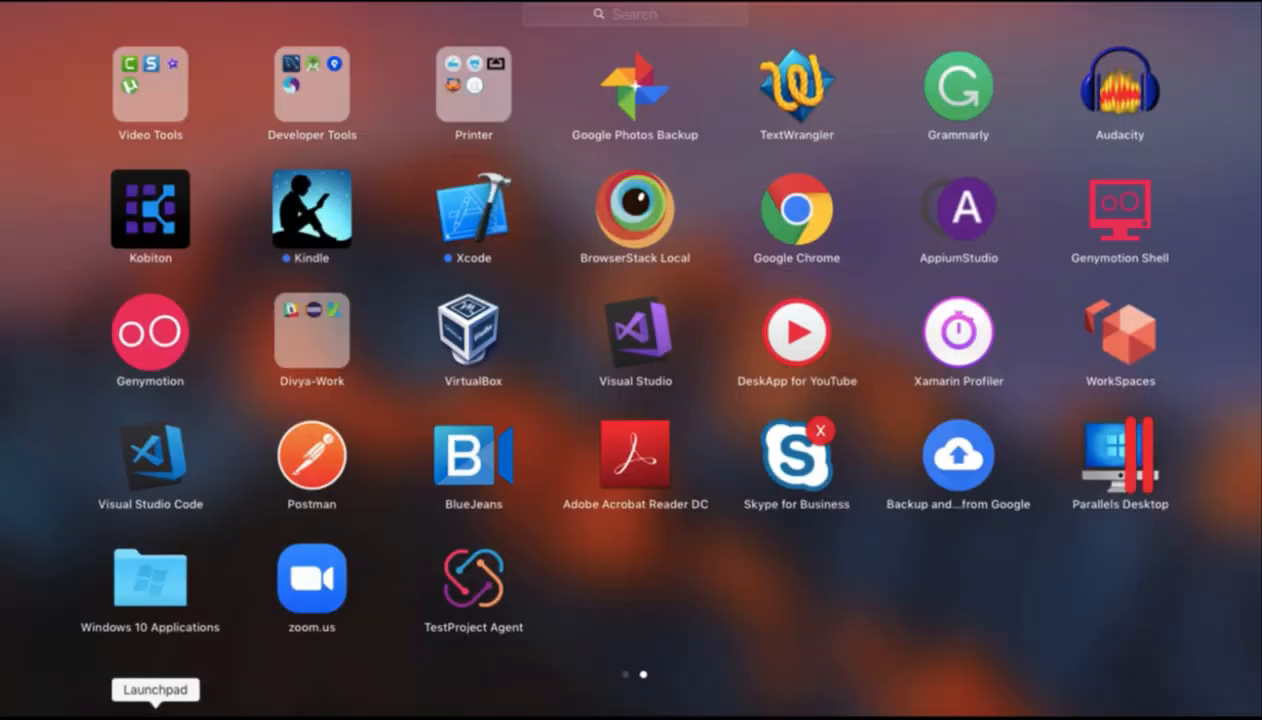
left_click(486, 594)
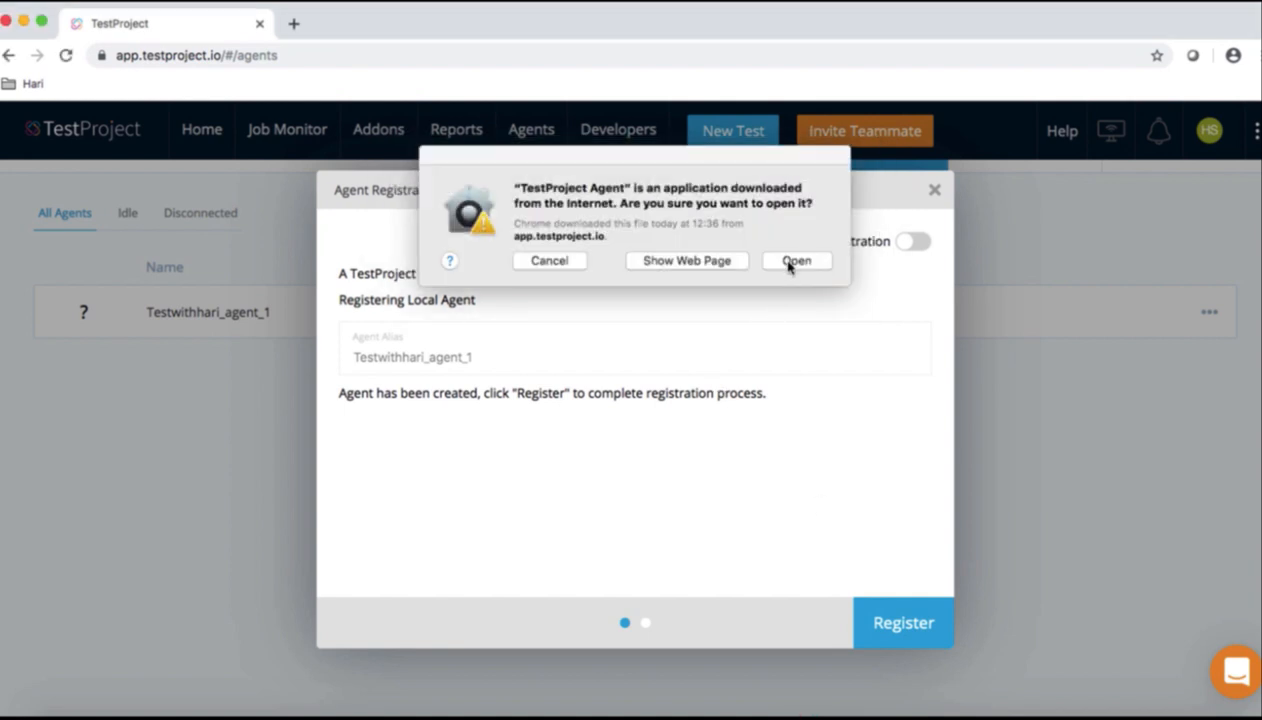
Allow TestProject Agent to open and finish registering it, so it shows Idle, version 0.56.5
left_click(790, 262)
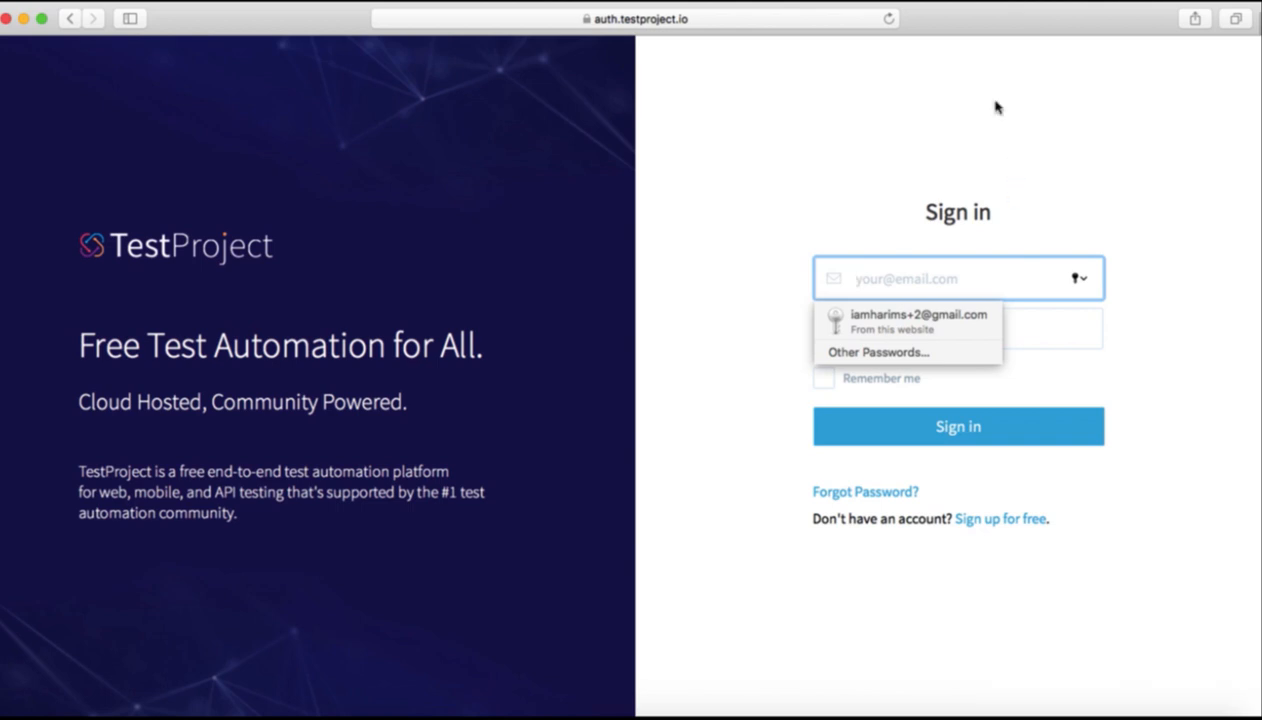
left_click(6, 20)
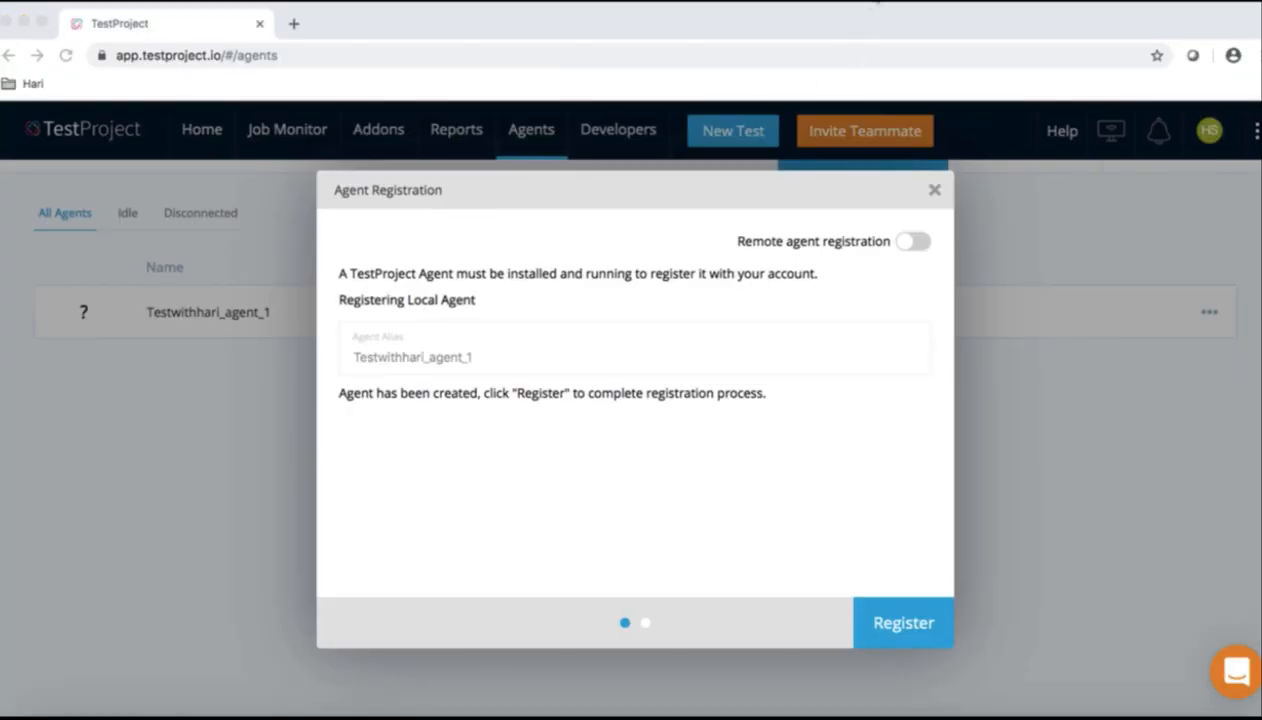
left_click(876, 1)
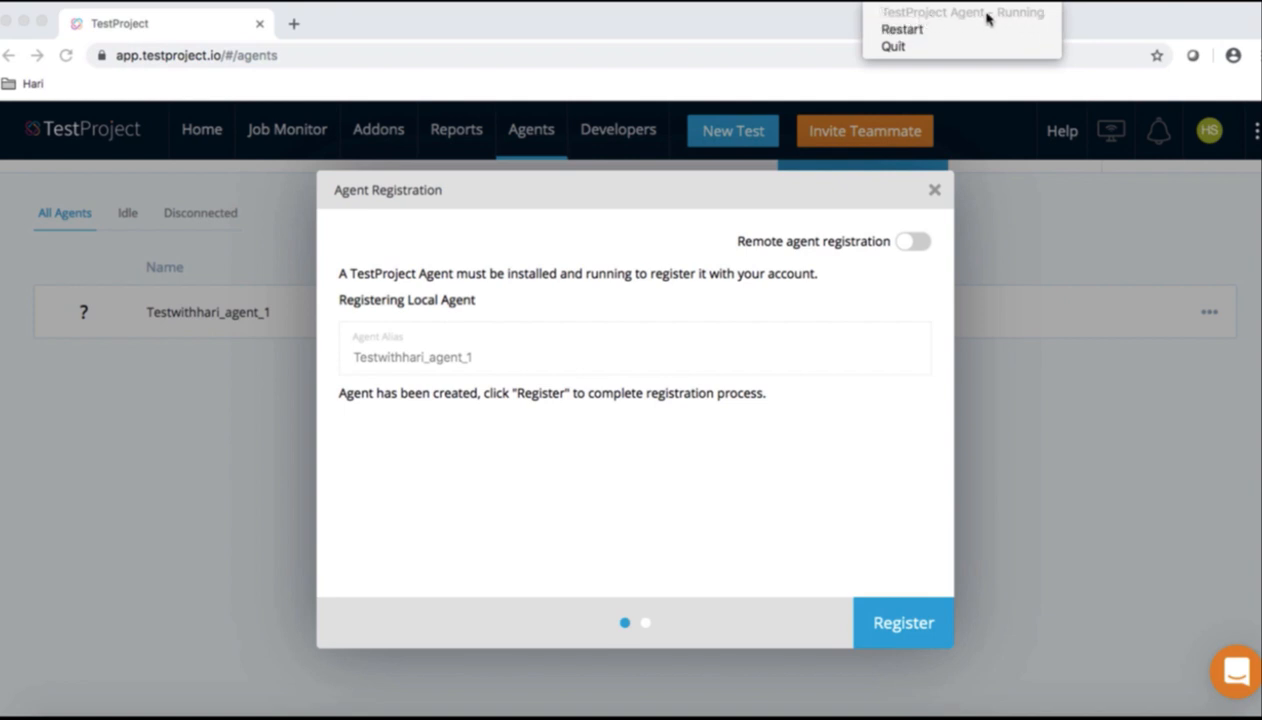
left_click(837, 309)
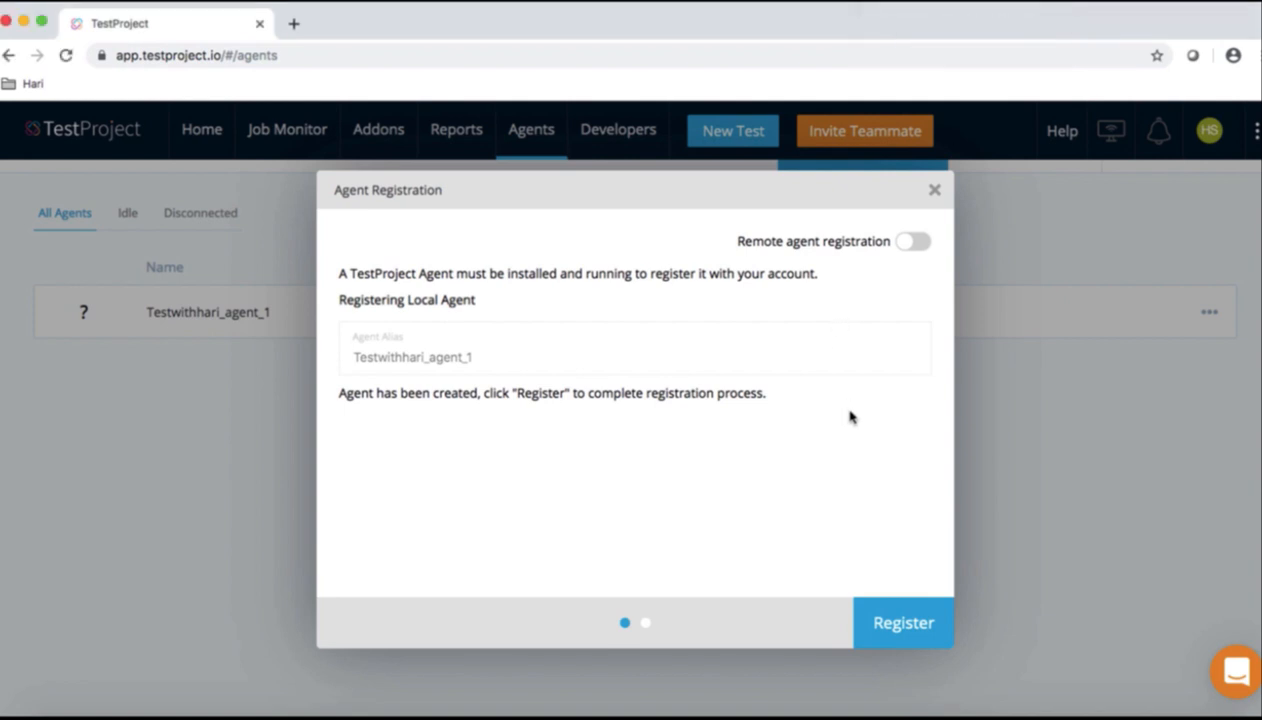
left_click(903, 624)
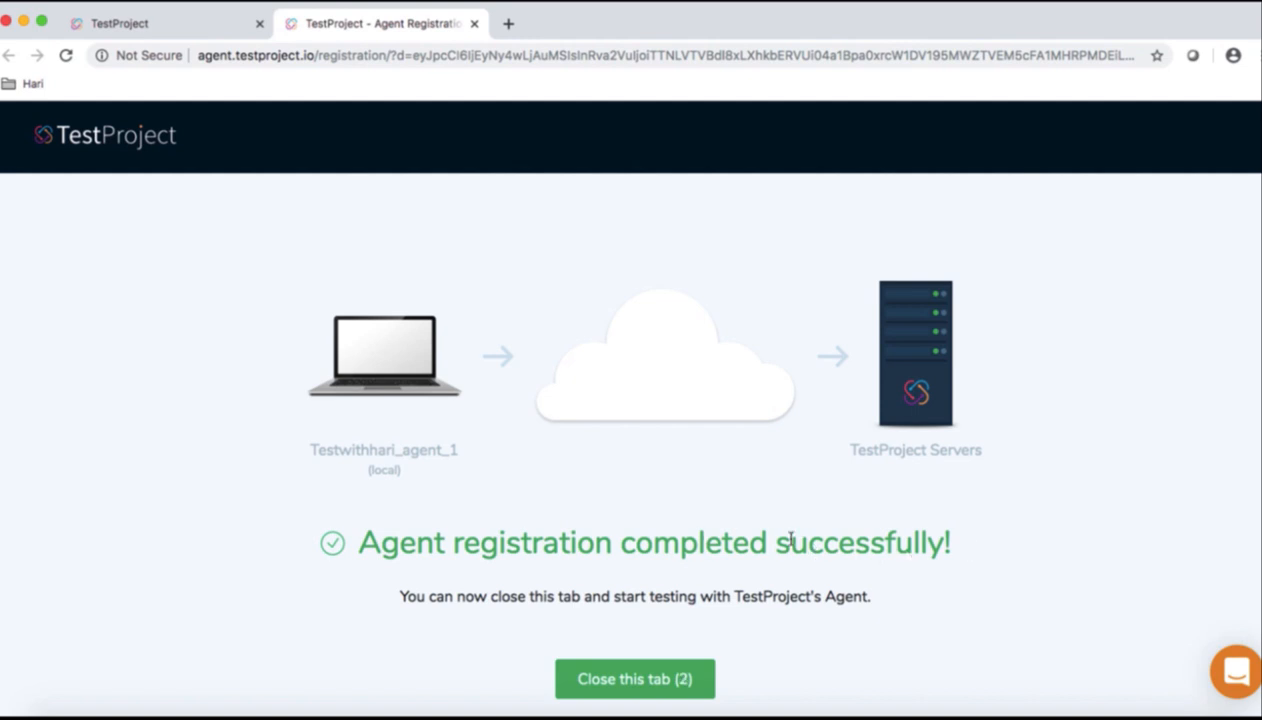
left_click(659, 680)
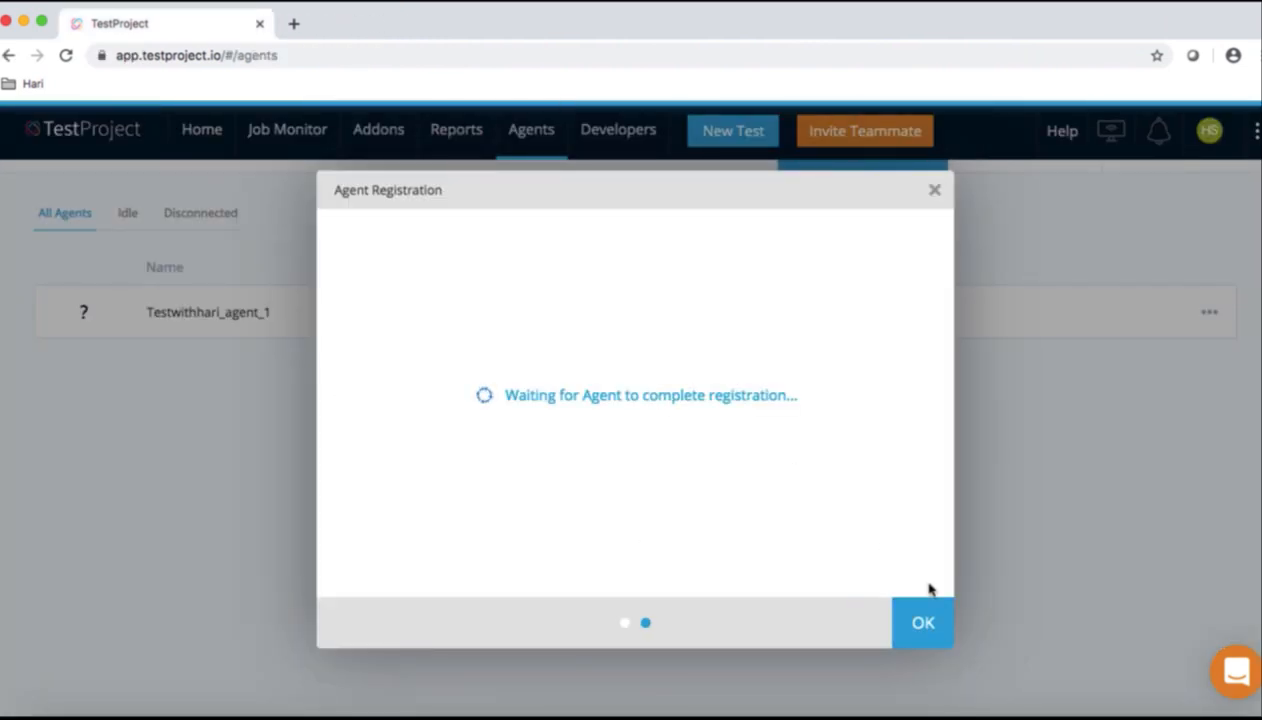
left_click(923, 630)
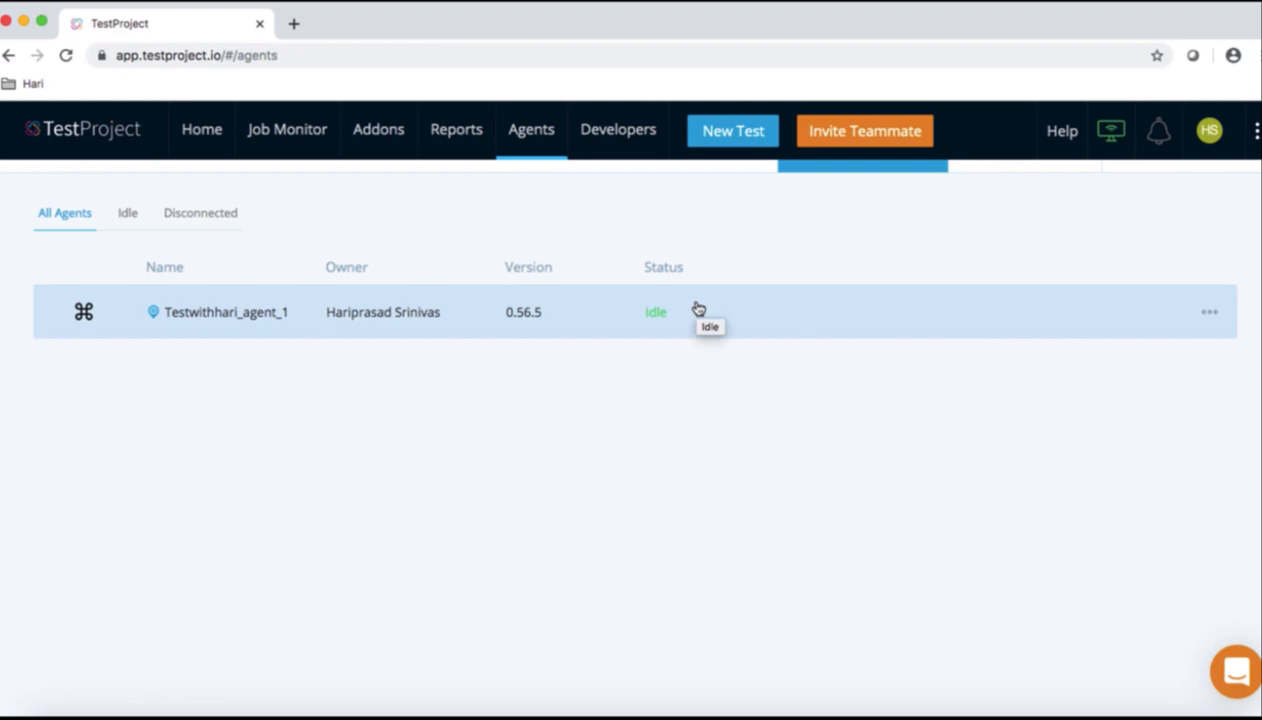
mouse_move(1110, 130)
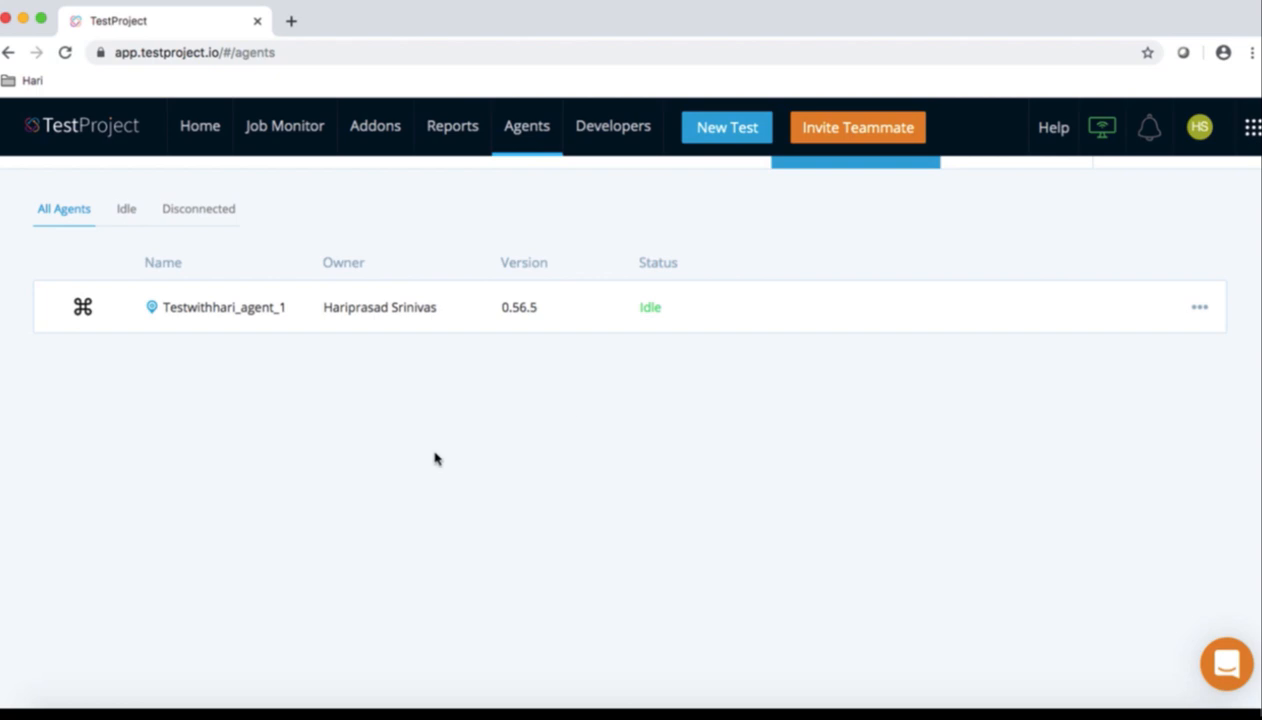
Show the package contents of TestProject Agent from the Applications folder
left_click(70, 704)
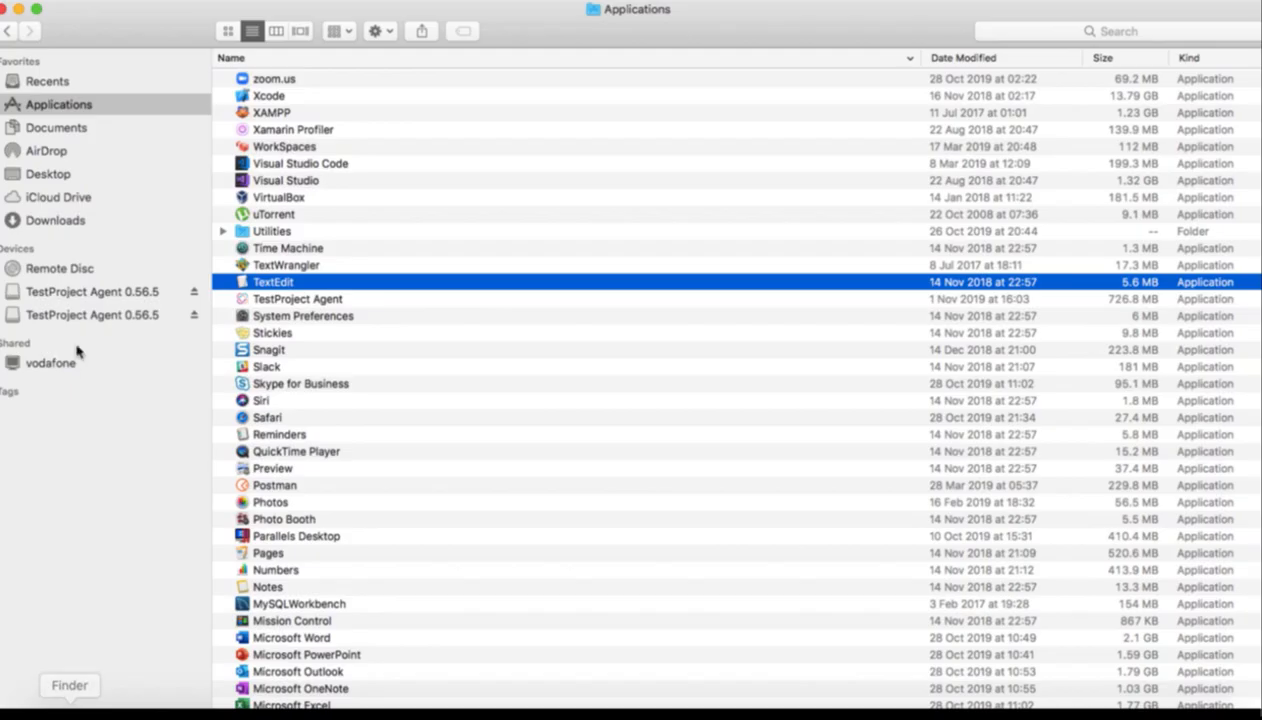
left_click(264, 199)
type("test")
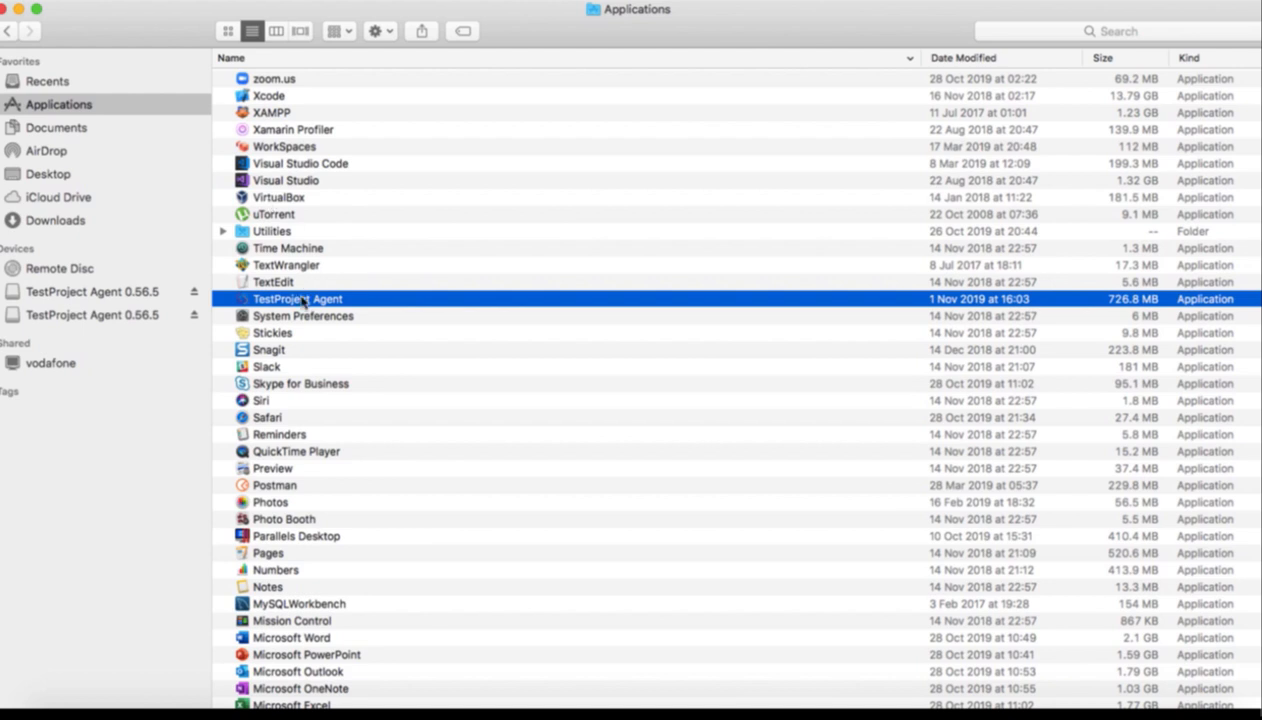
right_click(303, 299)
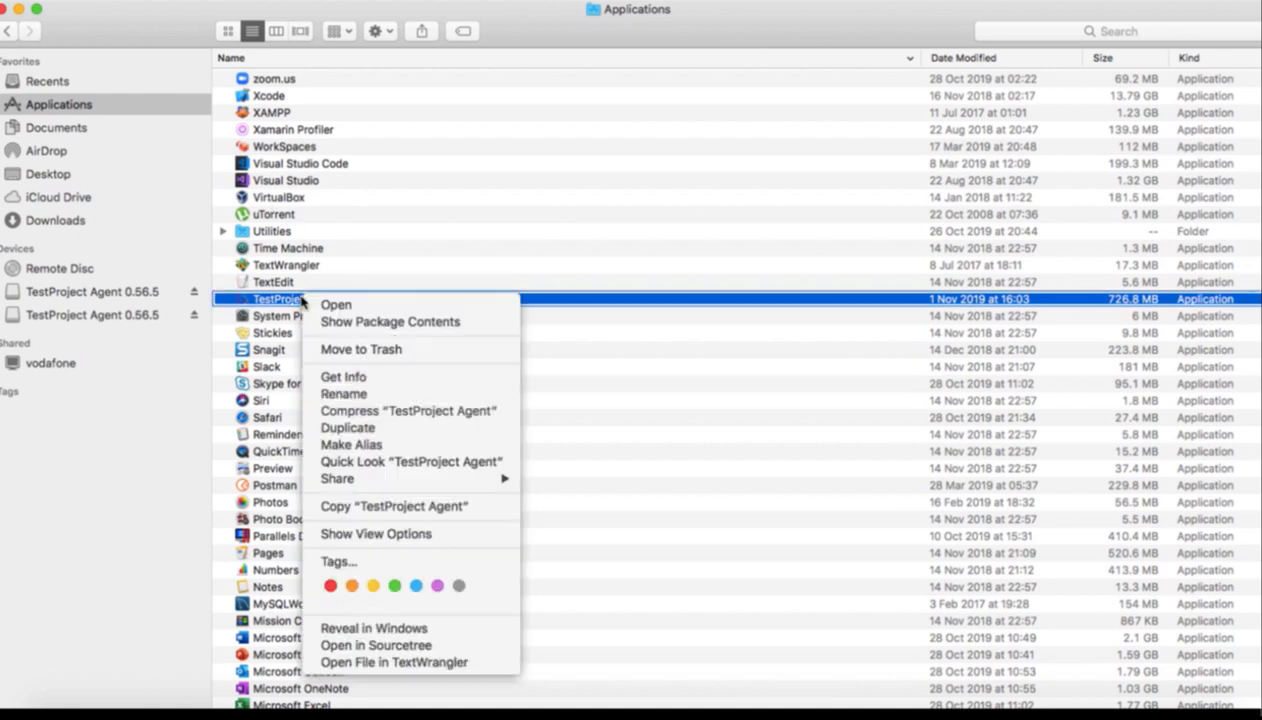
left_click(375, 322)
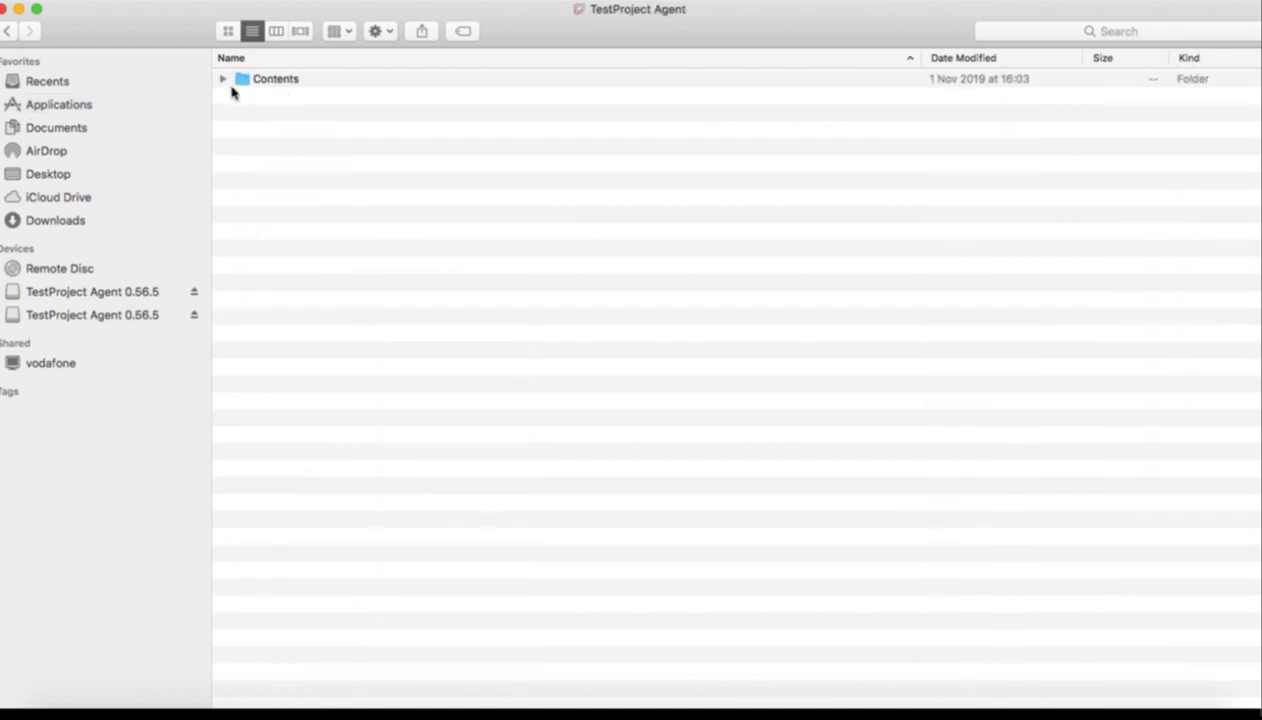
Expand the Contents, Resources, android-sdk, appium and csharp-wrapper folders
left_click(223, 79)
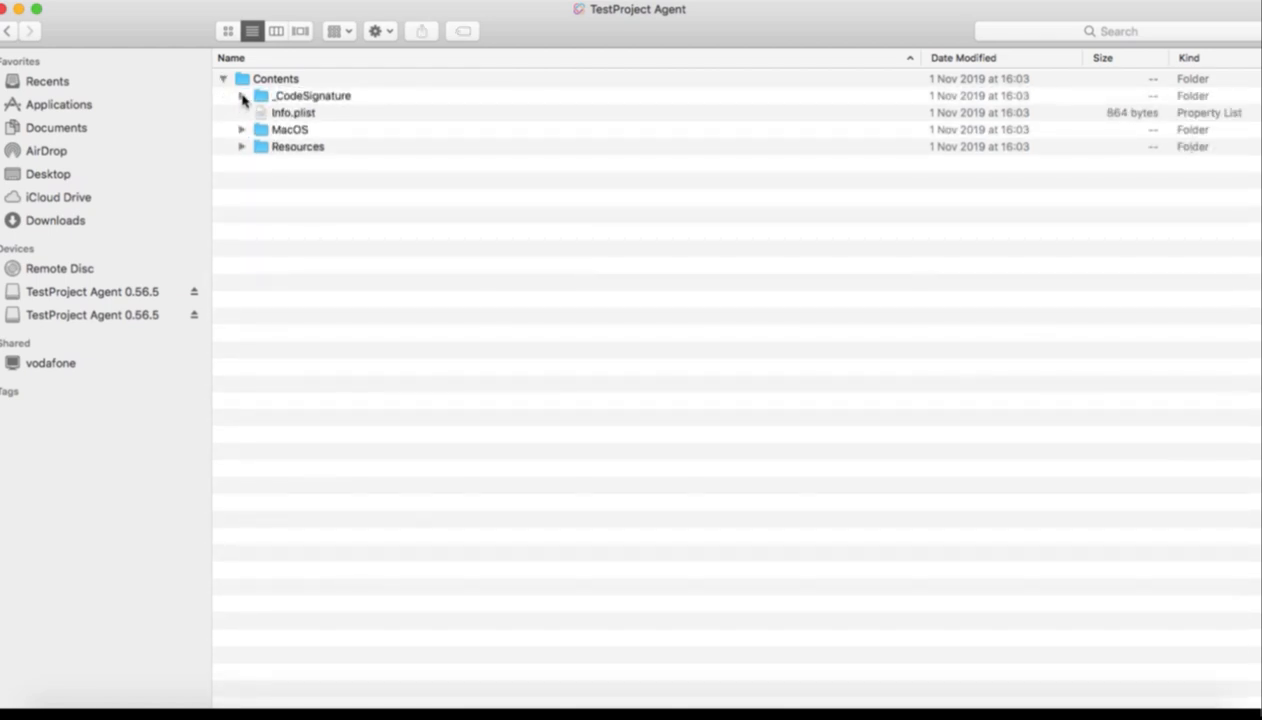
left_click(241, 147)
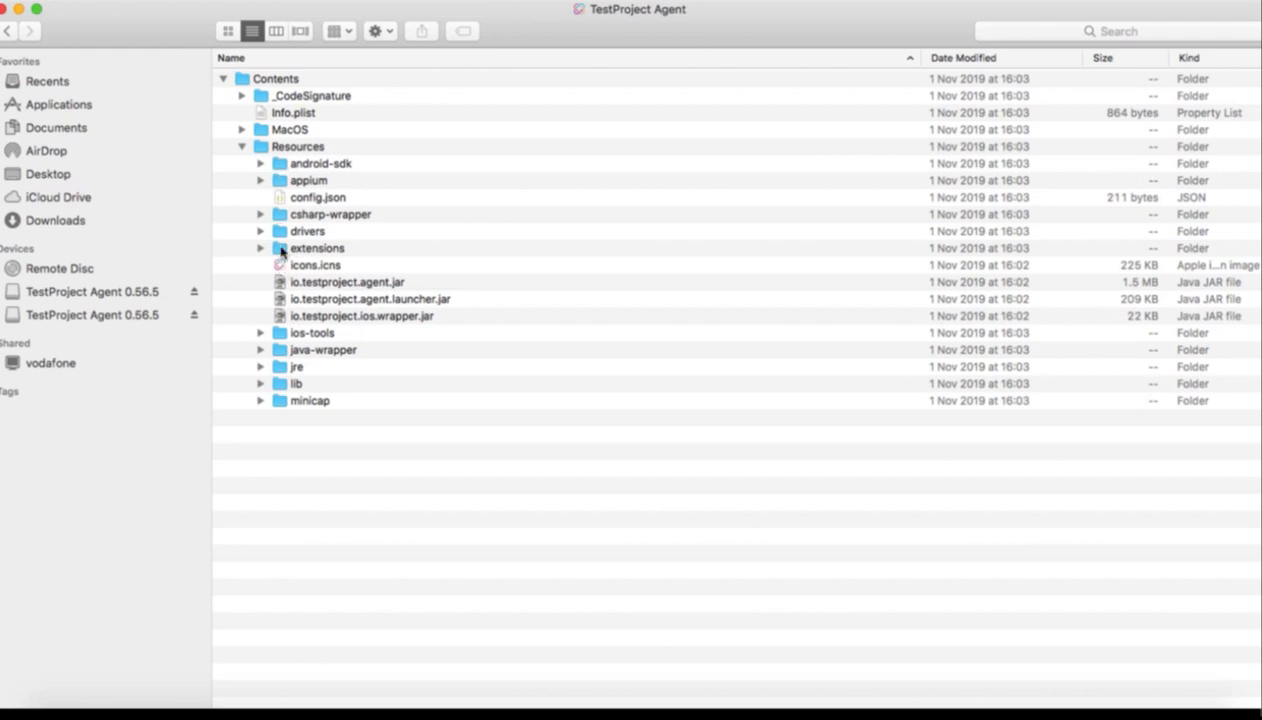
left_click(260, 165)
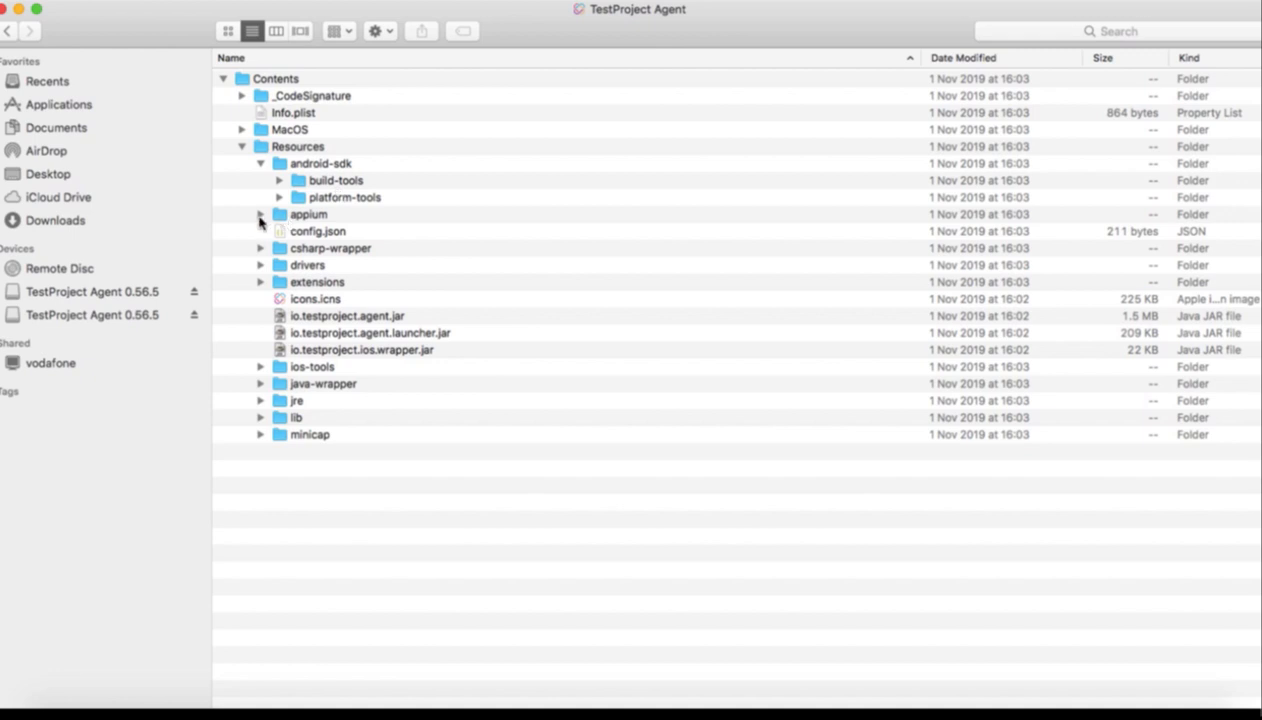
left_click(260, 216)
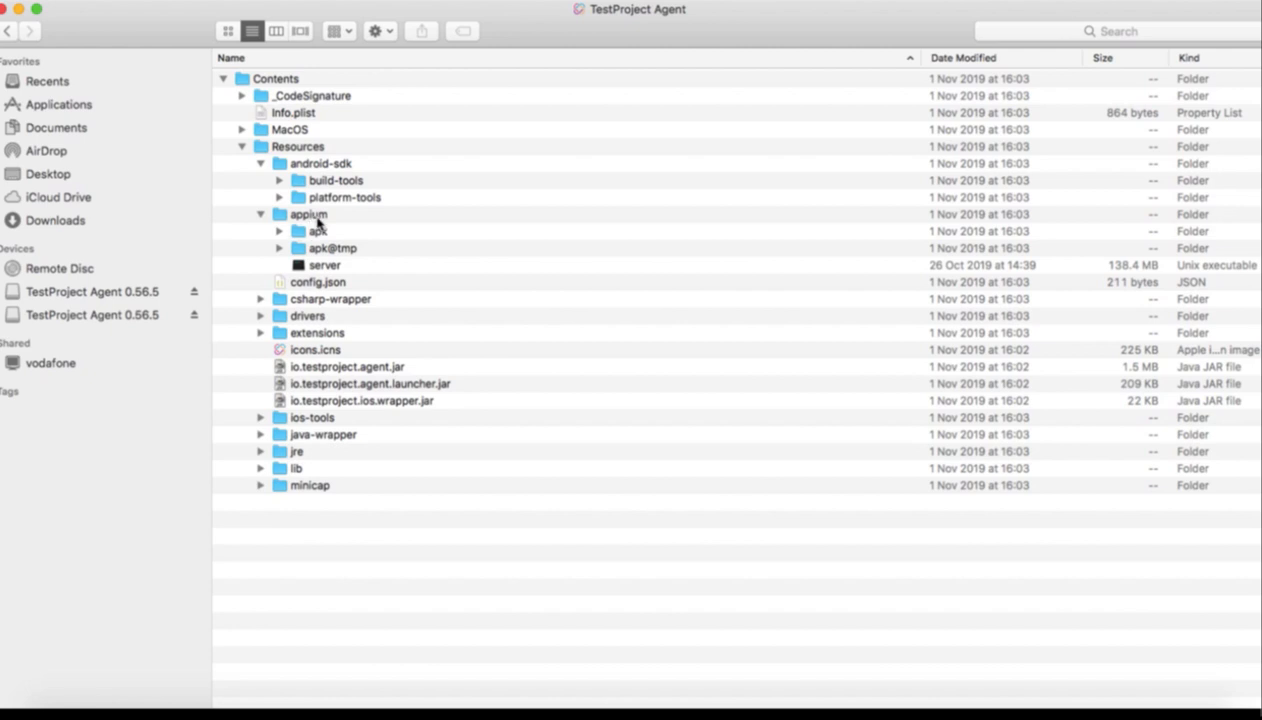
left_click(260, 299)
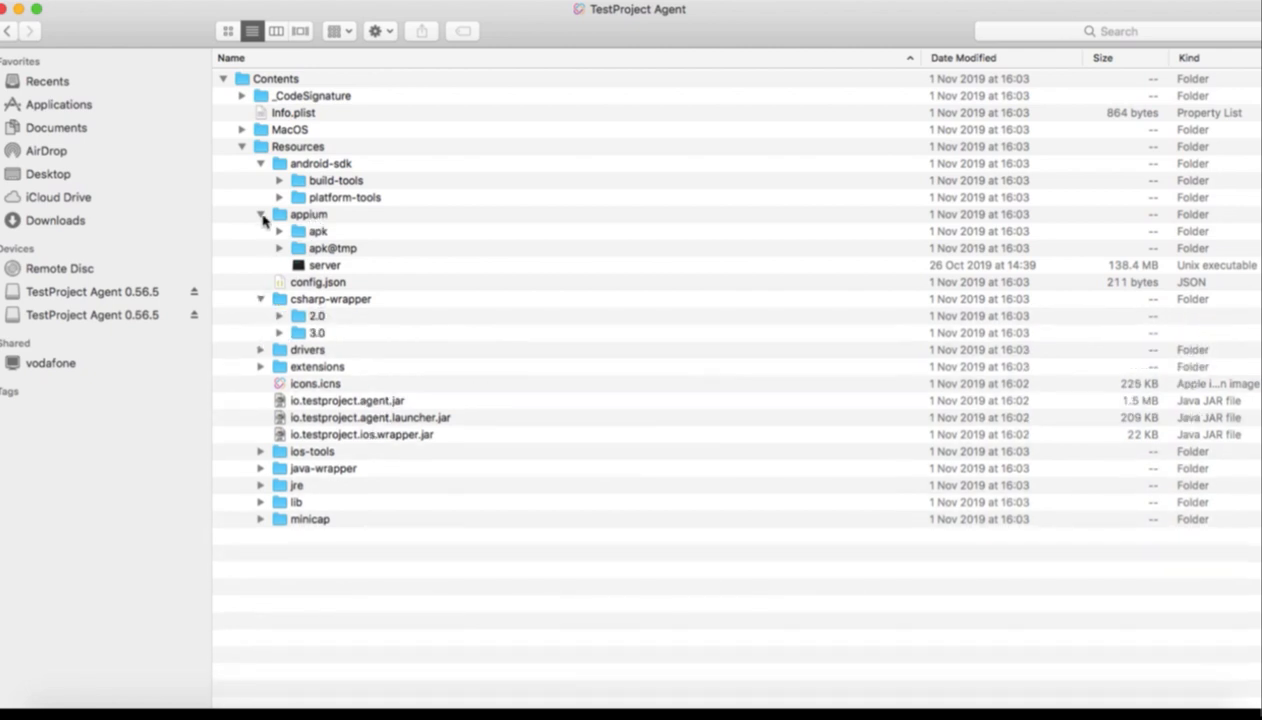
Collapse the appium, android-sdk and csharp-wrapper folders and expand drivers to show chromedriver and geckodriver
left_click(261, 215)
left_click(260, 164)
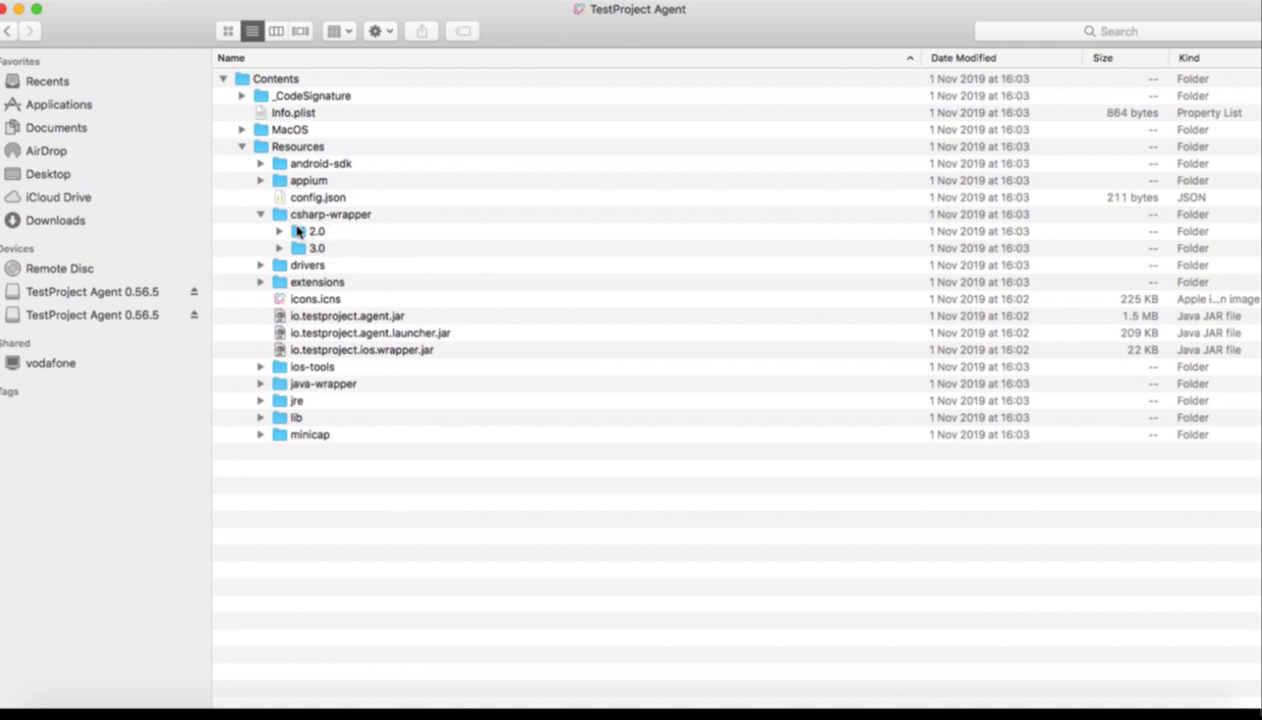
left_click(261, 214)
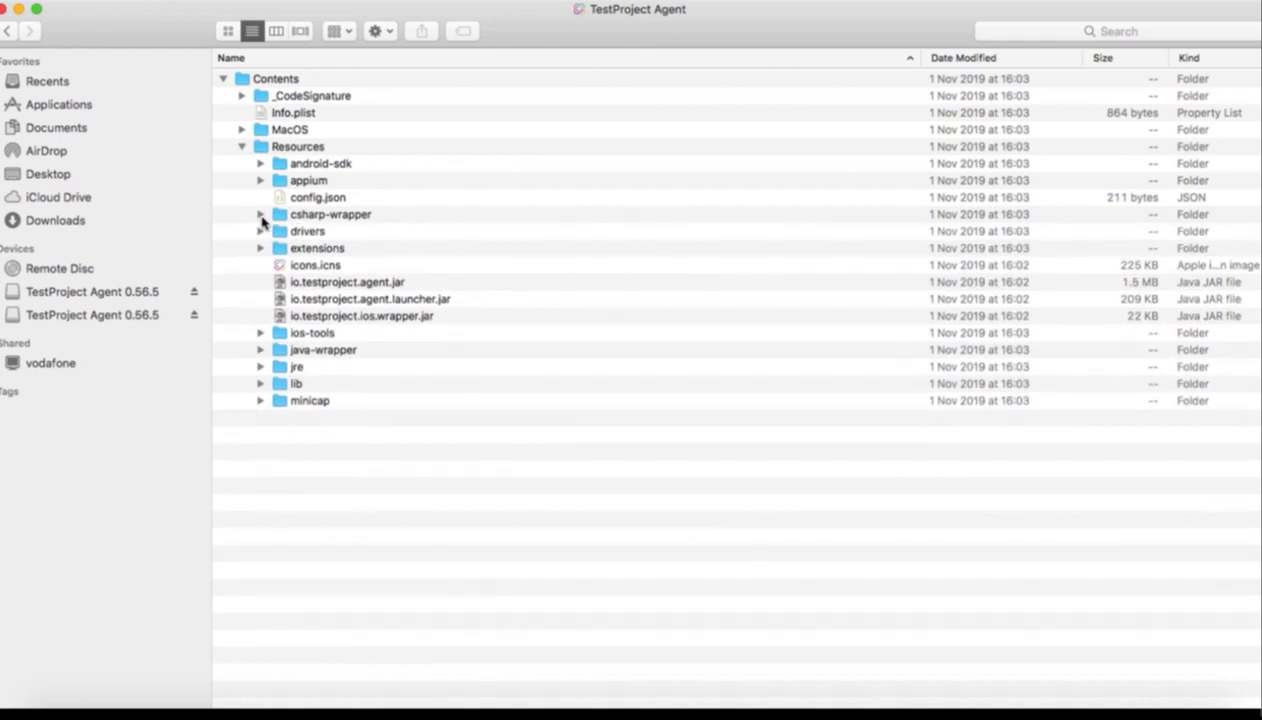
left_click(260, 351)
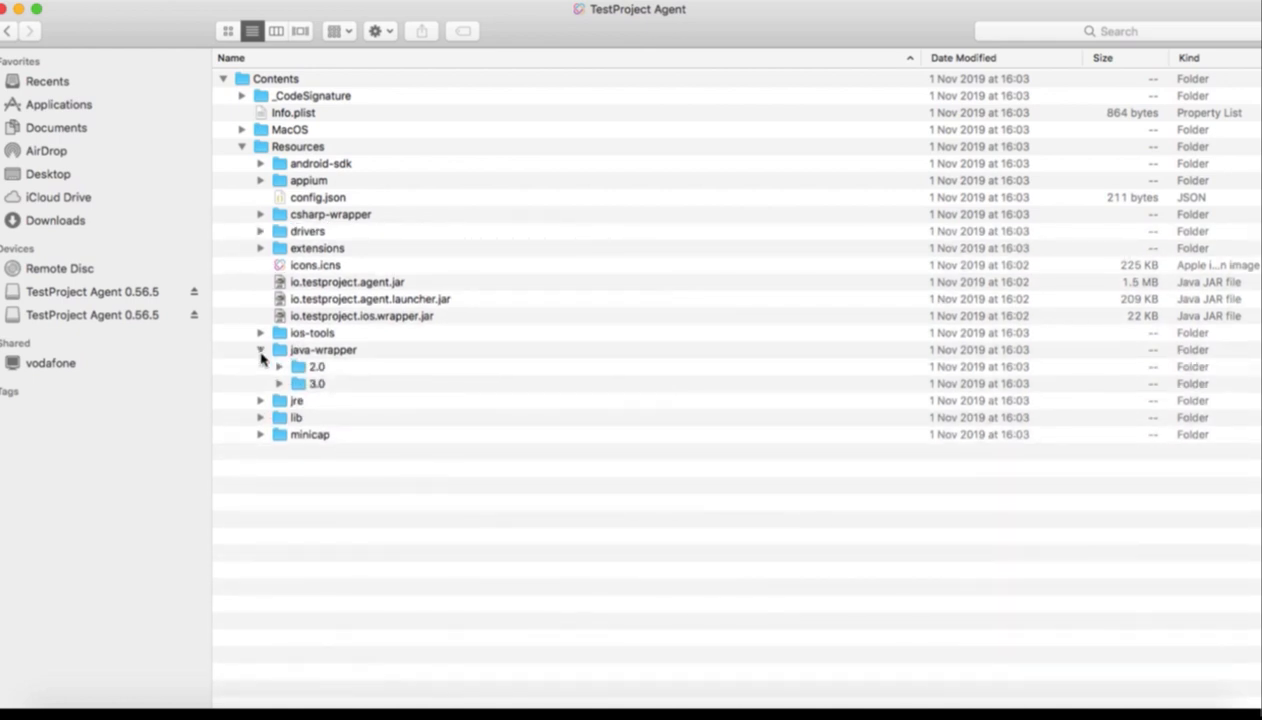
left_click(260, 351)
left_click(260, 232)
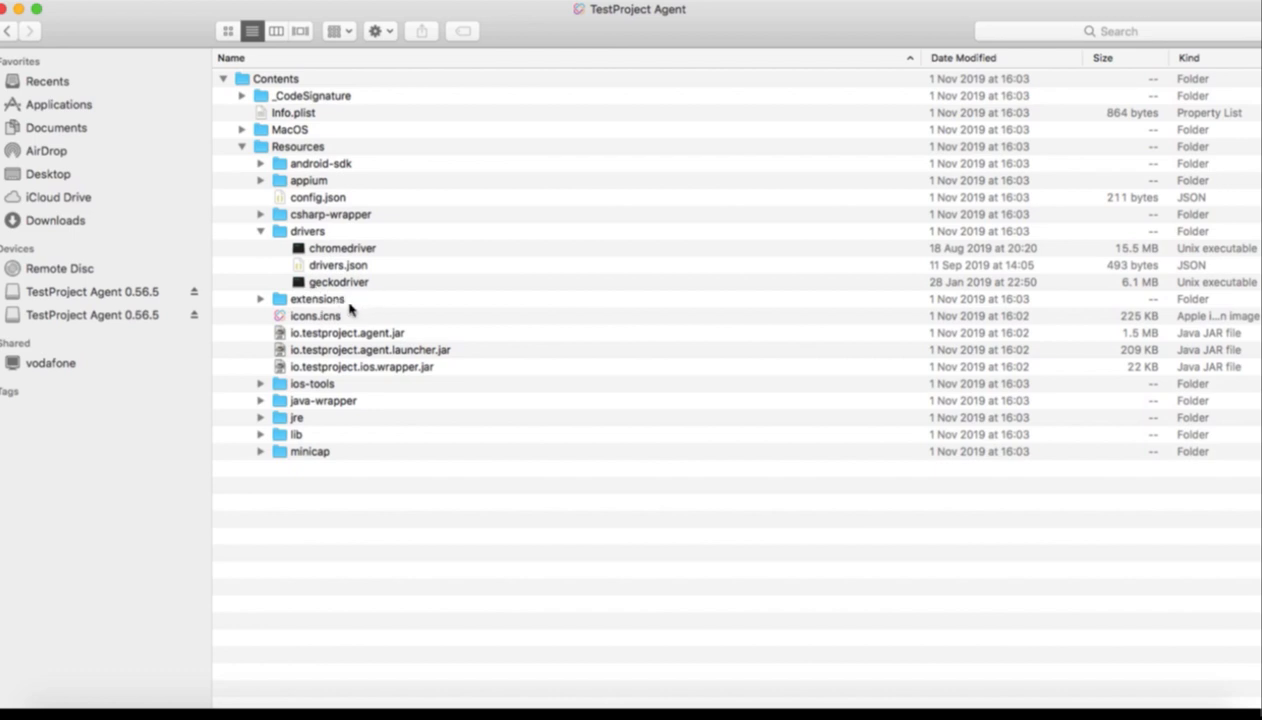
Collapse and re-expand Contents, then return to the TestProject Agents page in Chrome
left_click(223, 79)
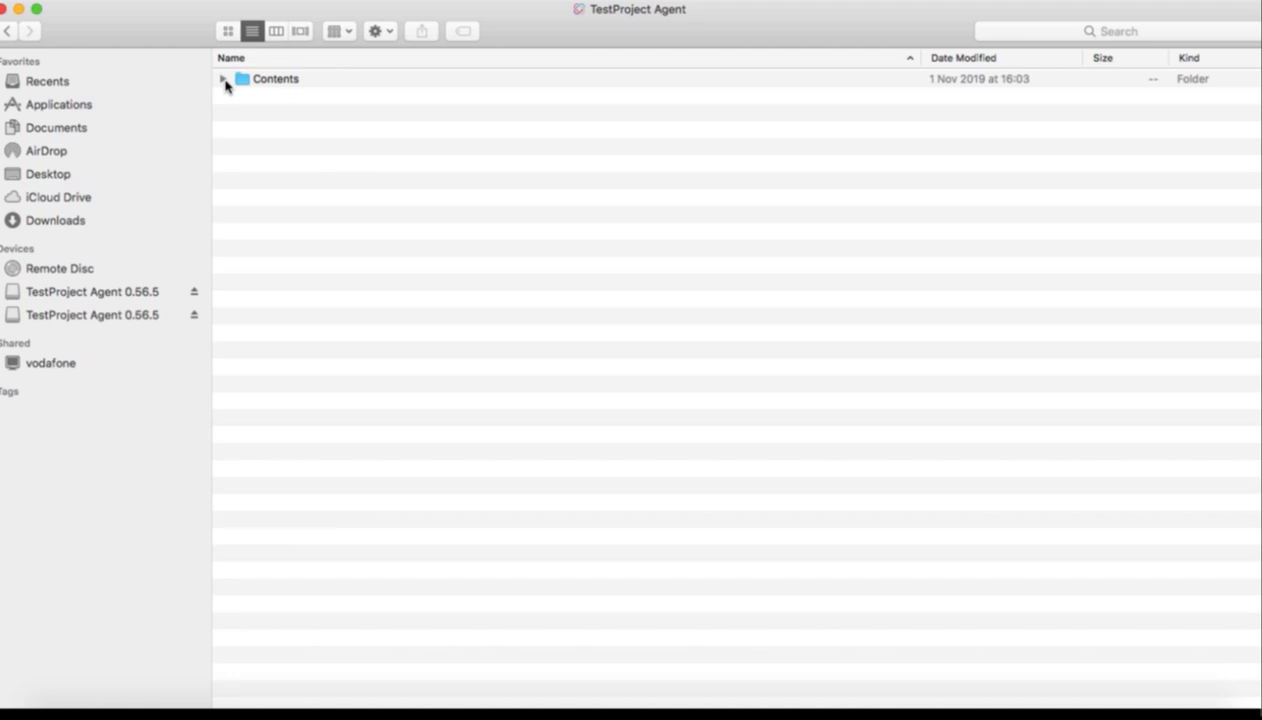
left_click(223, 80)
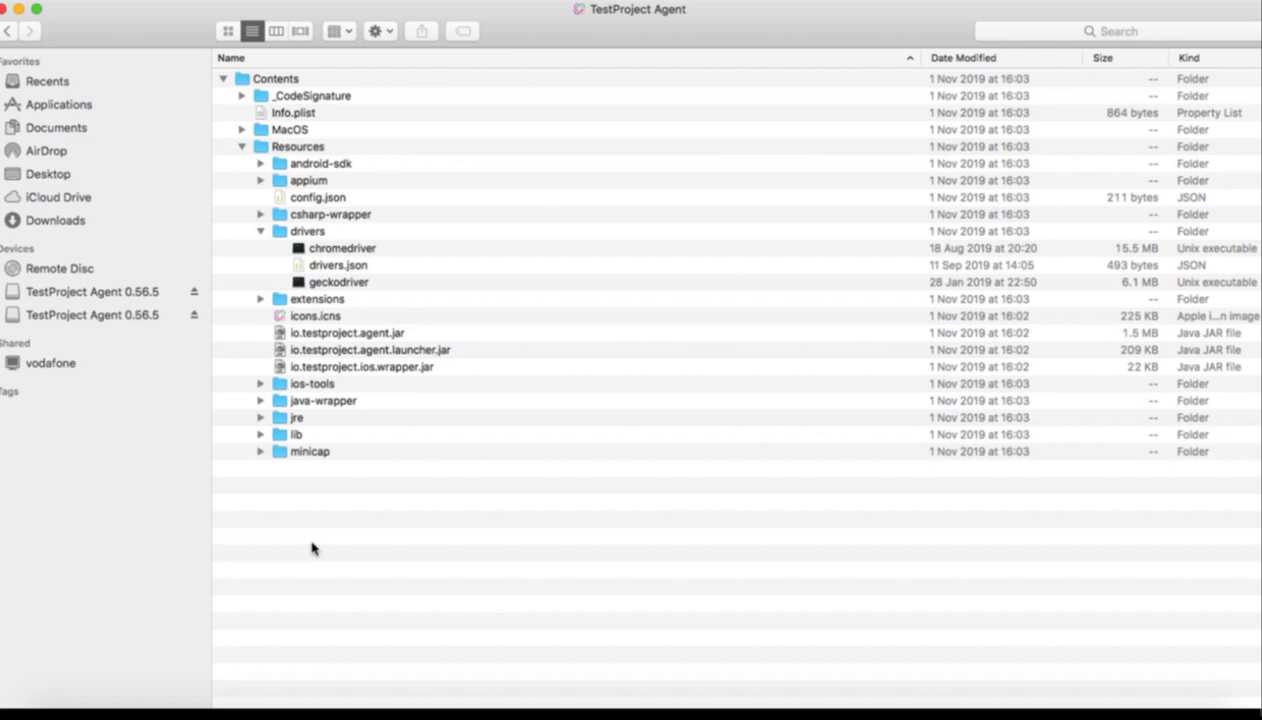
left_click(530, 714)
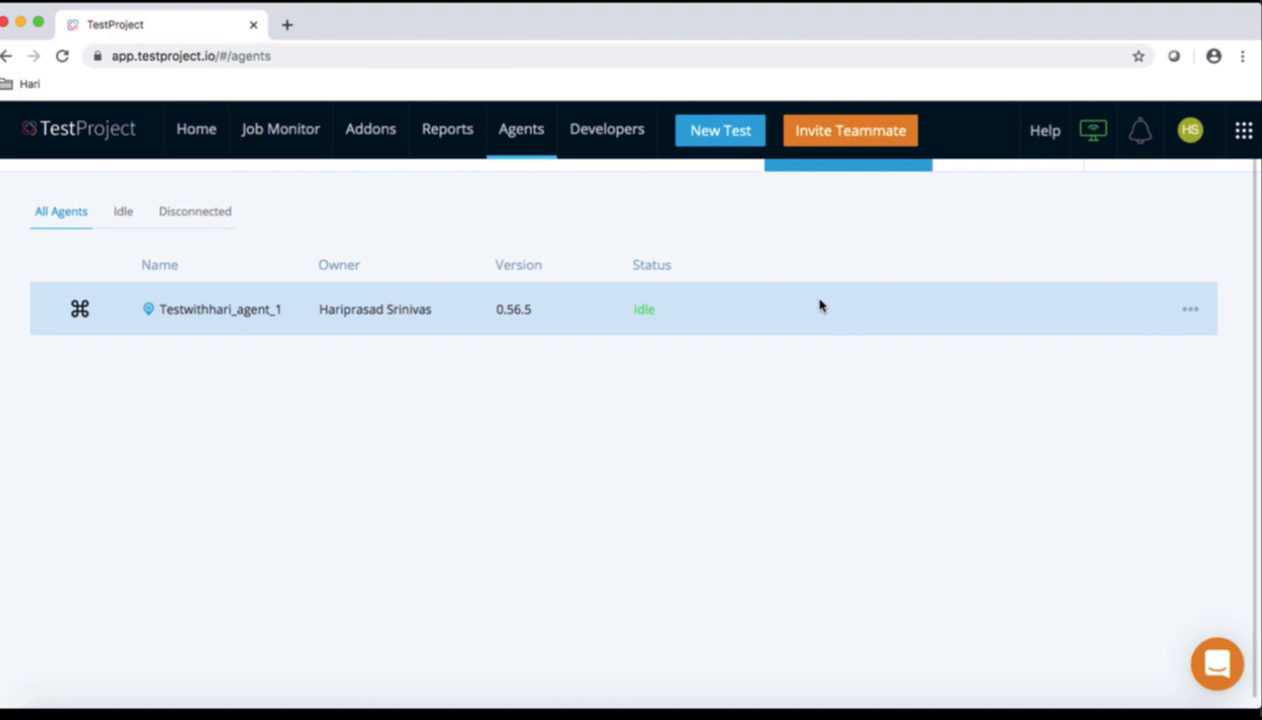
Go to the TestProject Home page and scroll to the My Projects list
left_click(204, 132)
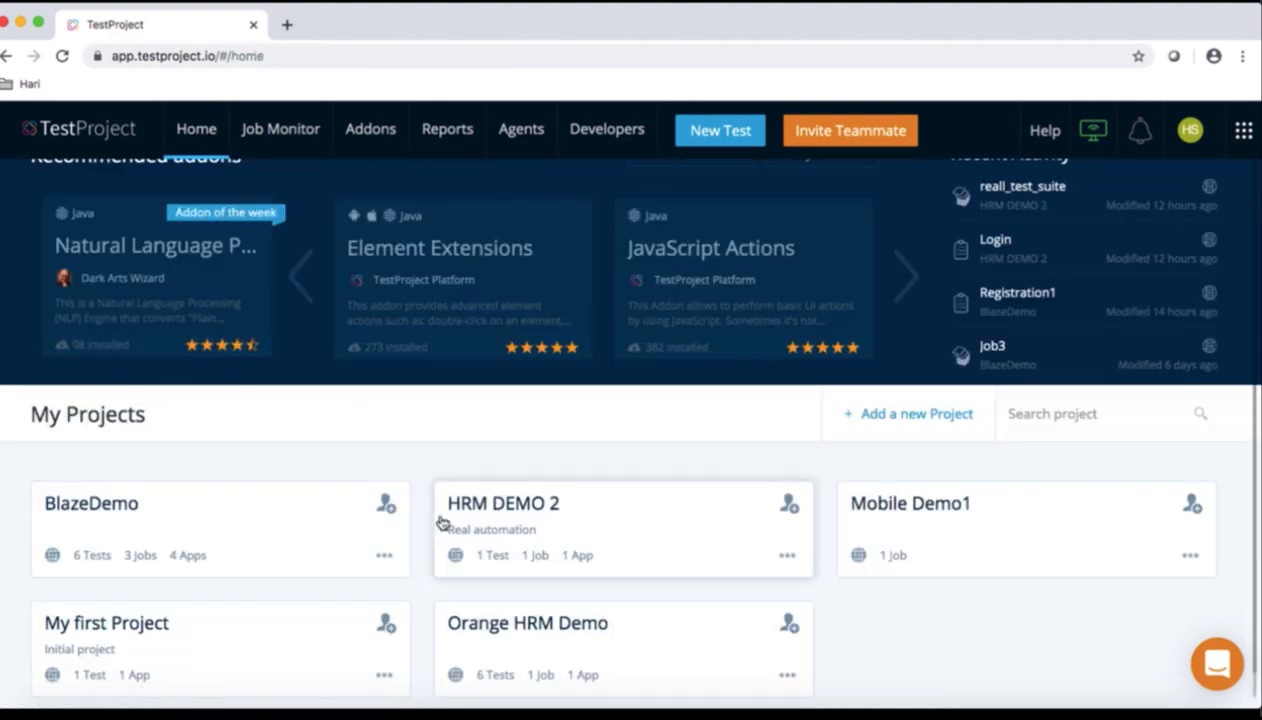
scroll(443, 523, "down", 1)
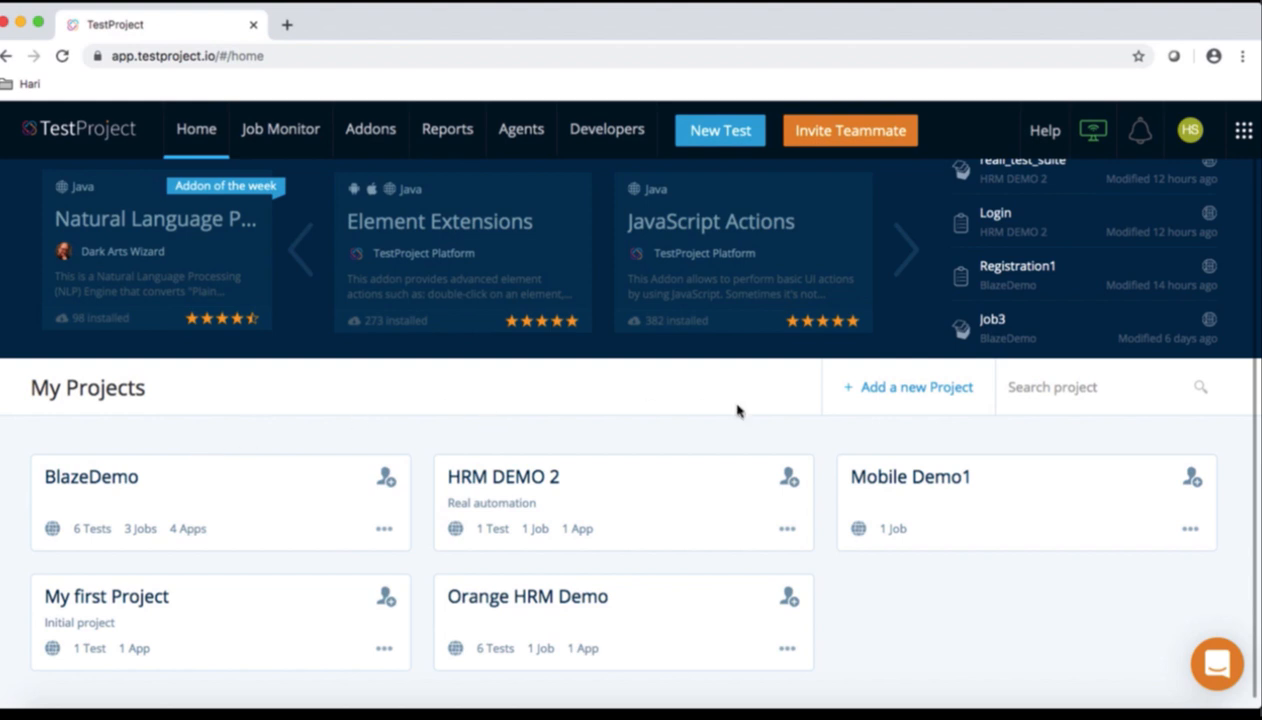
Create a new project named 'TestProject agent demo', correcting a typo in the name
left_click(895, 390)
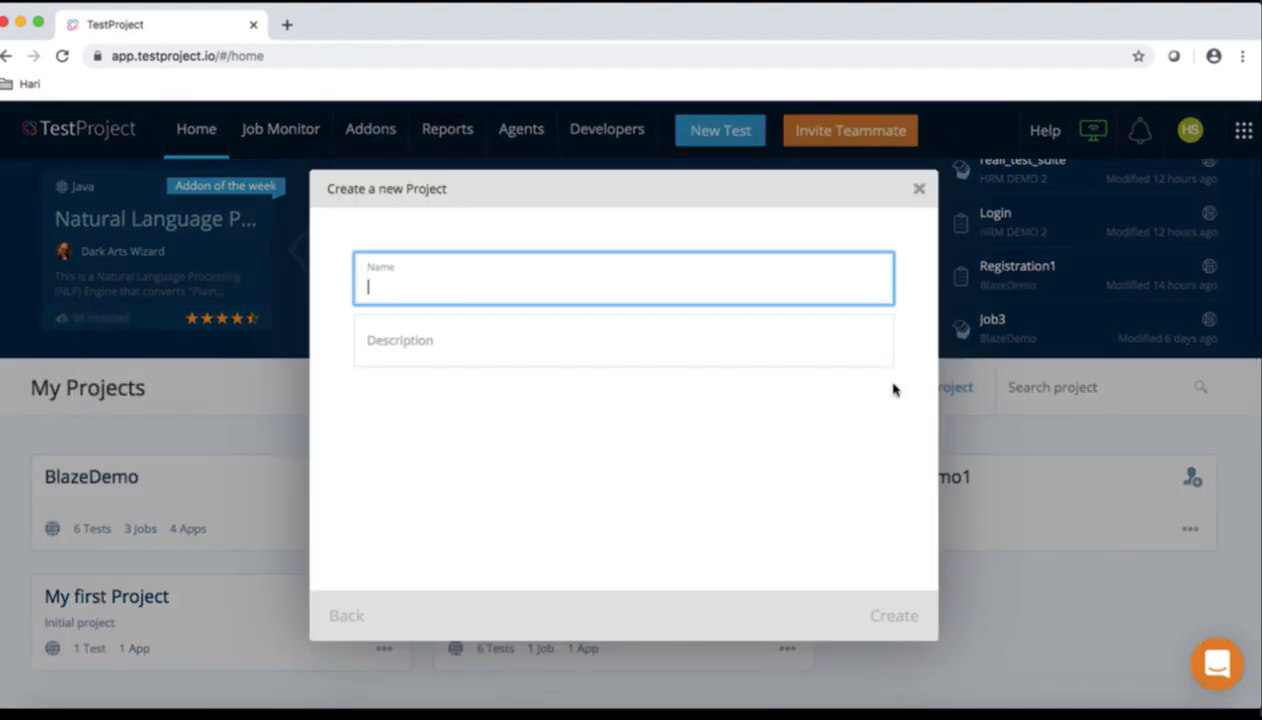
type("TestPr")
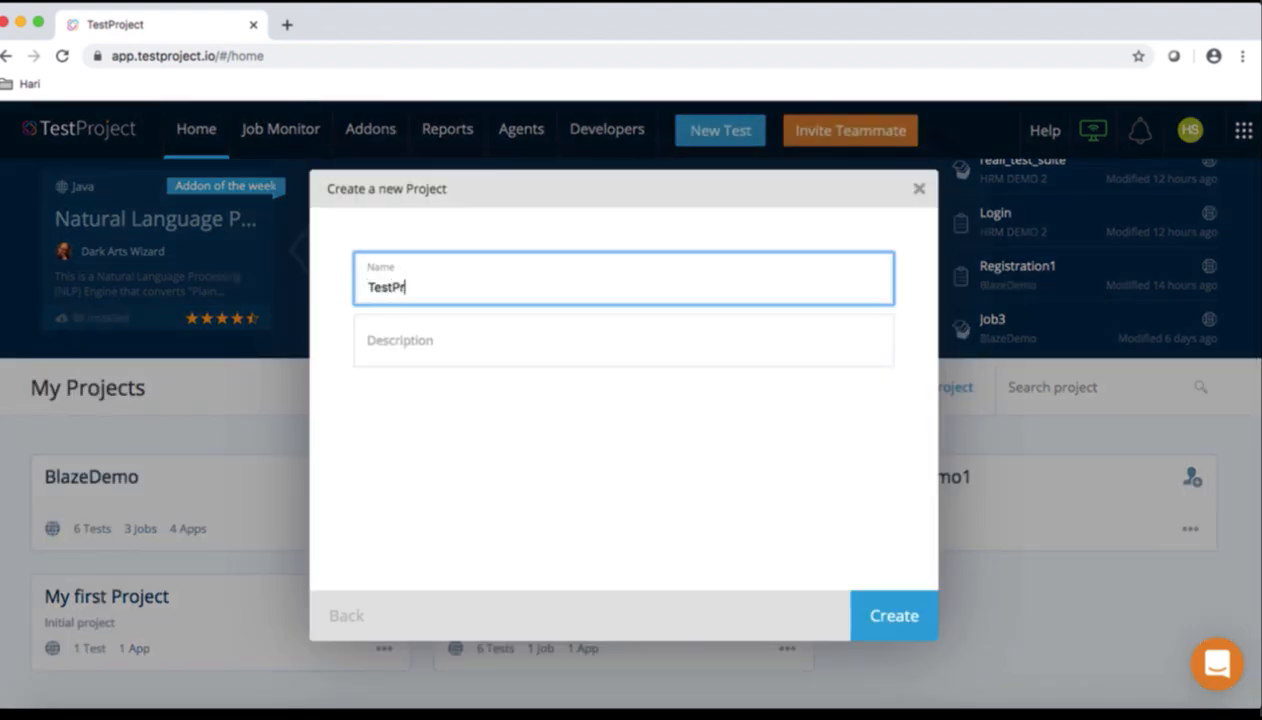
type("oject agent demo")
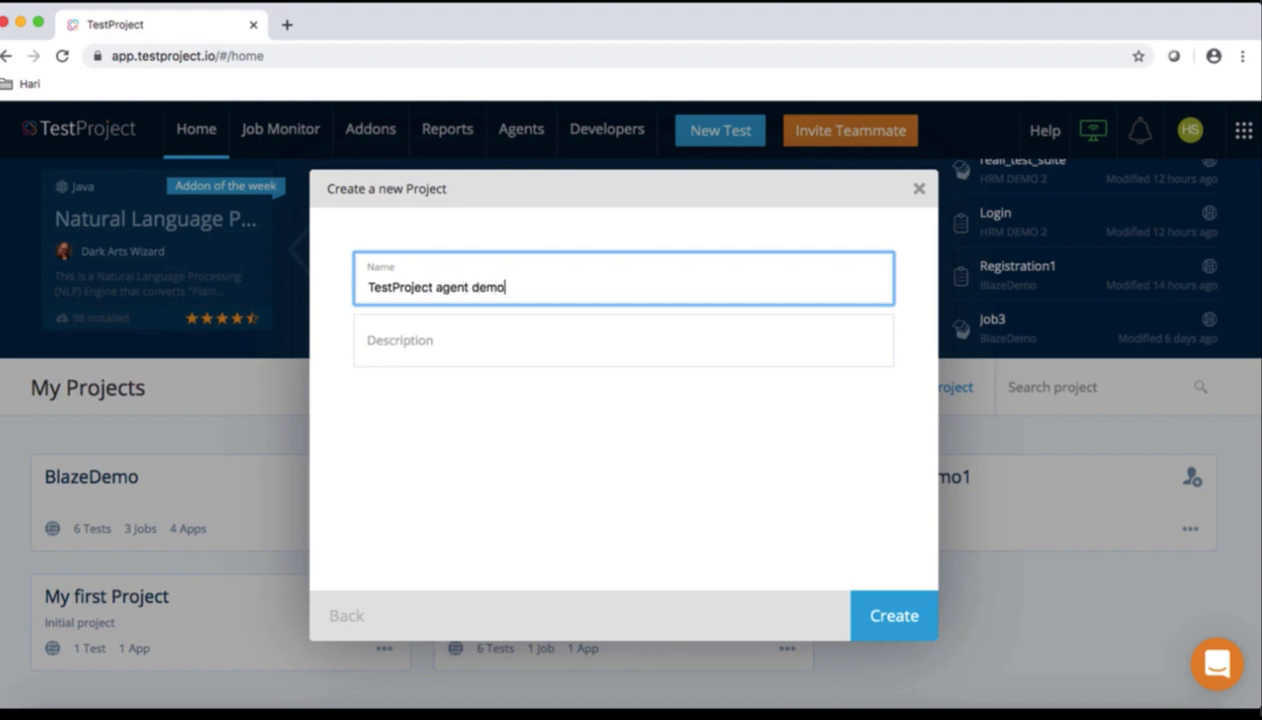
left_click(922, 614)
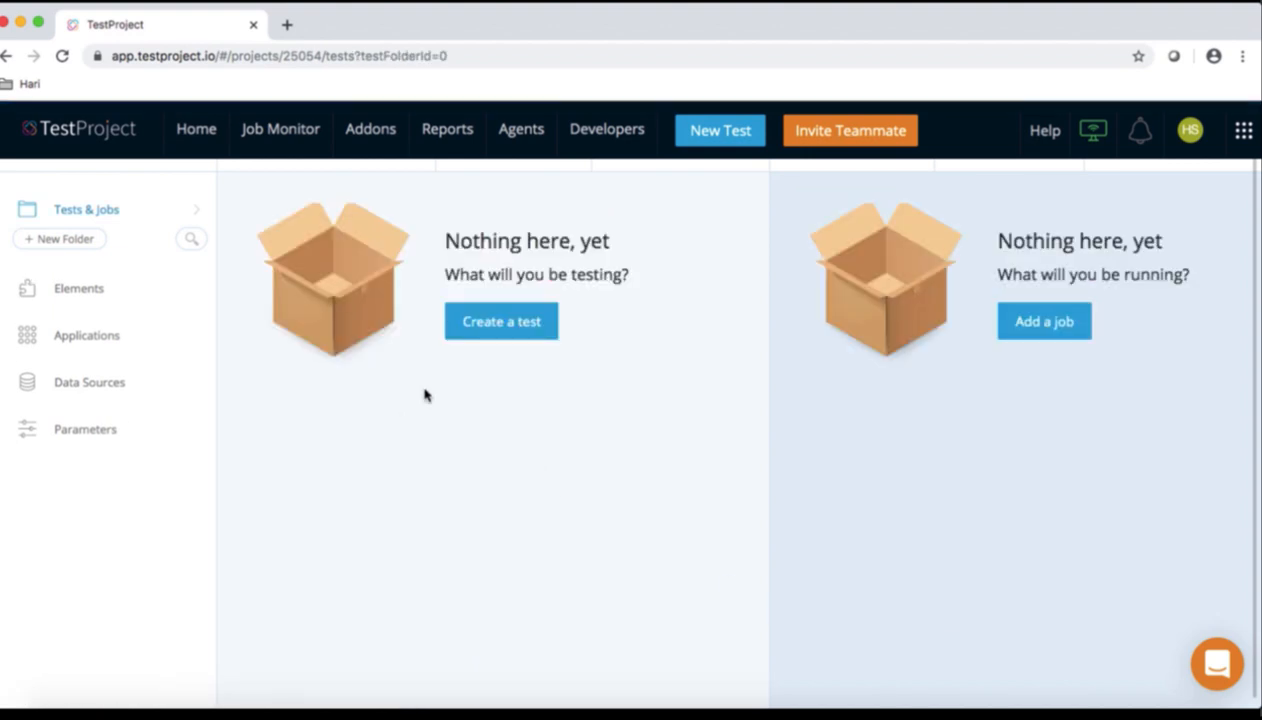
Start a new Web test named 'Demo 1' and open the empty Web applications list
left_click(520, 334)
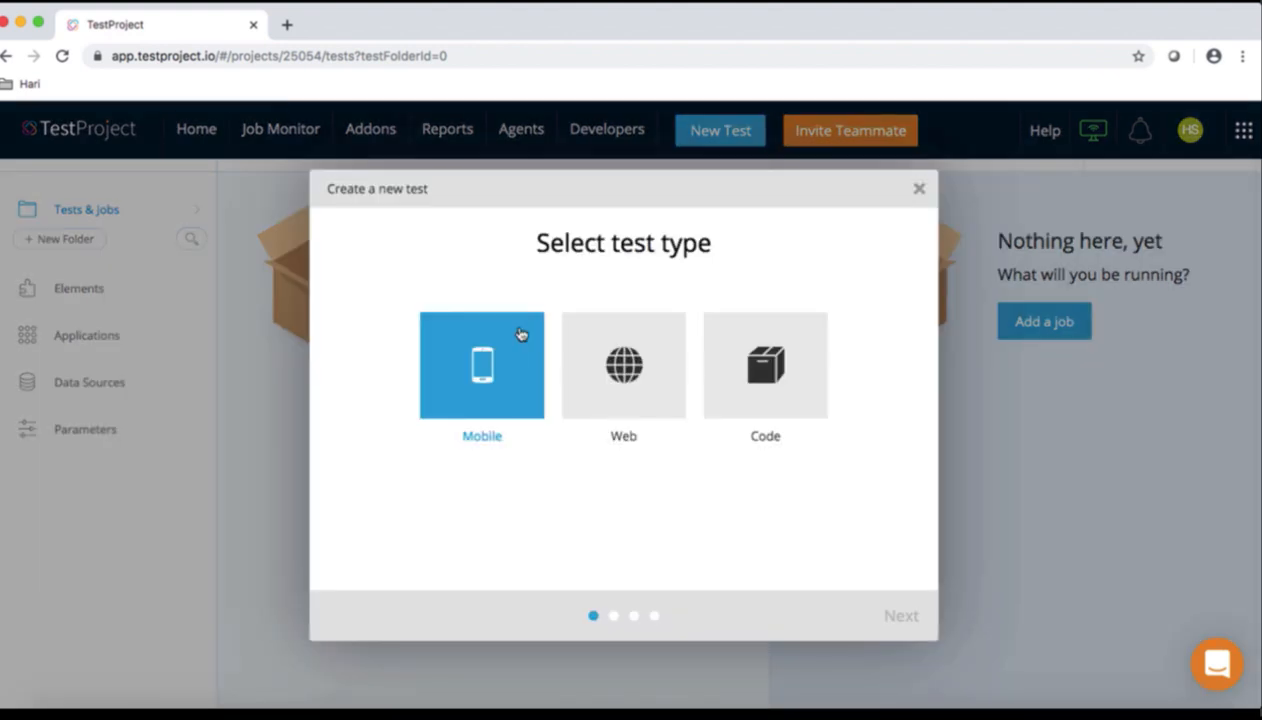
left_click(623, 369)
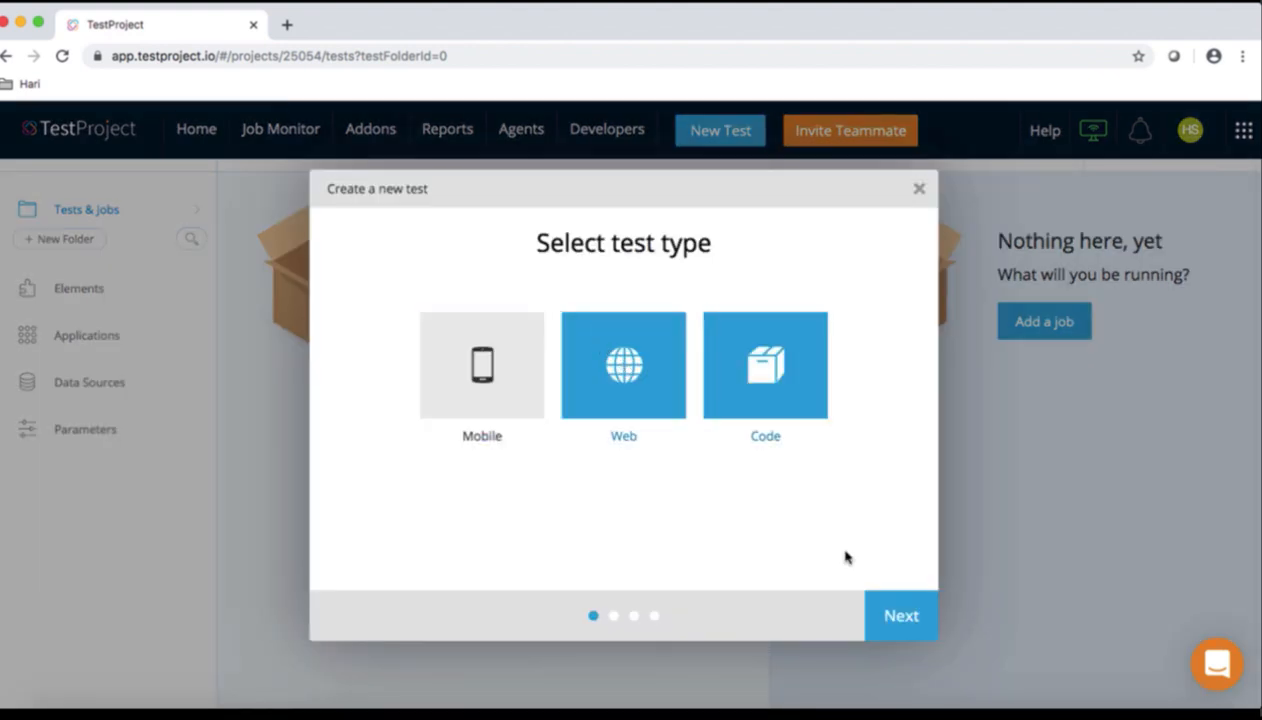
left_click(900, 618)
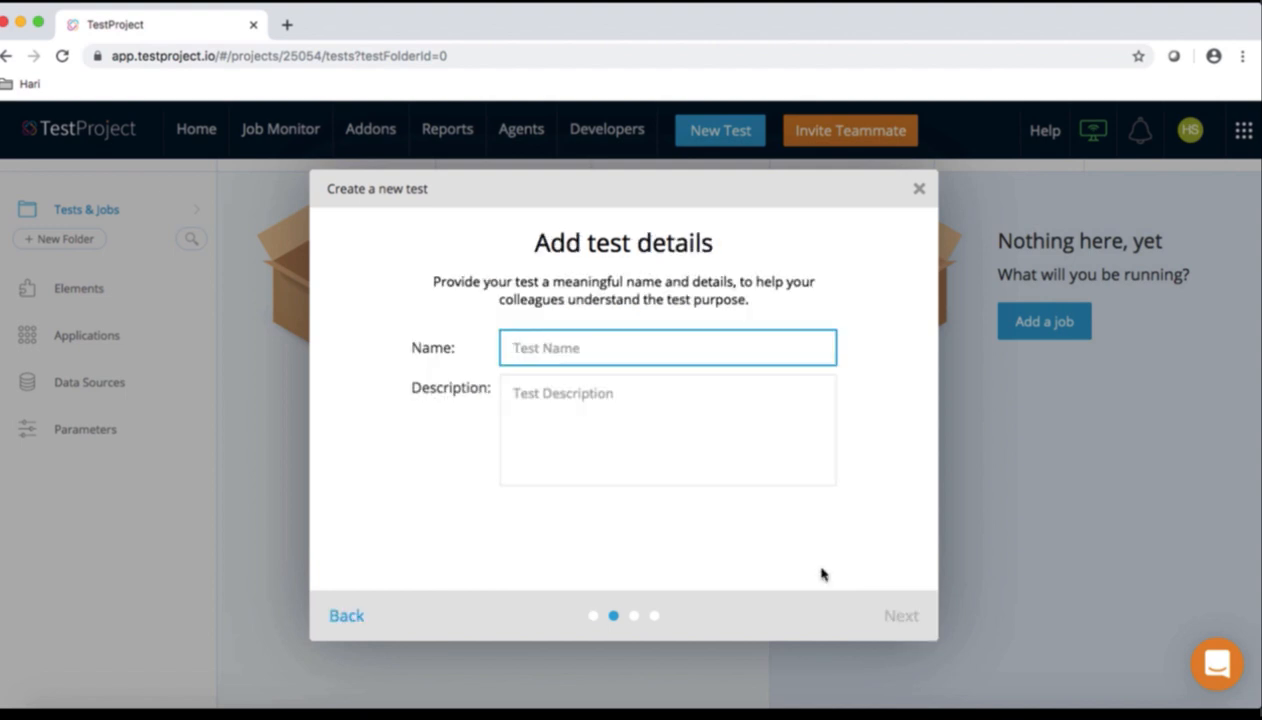
type("Demo 1")
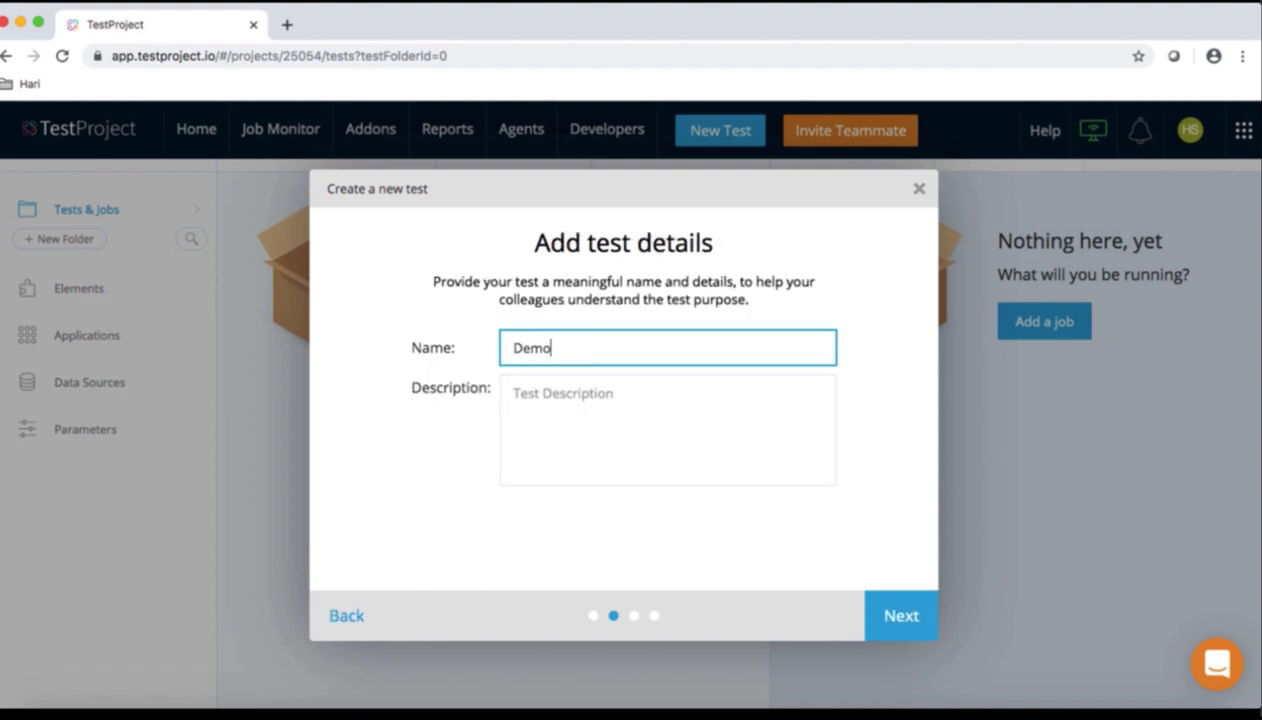
left_click(874, 620)
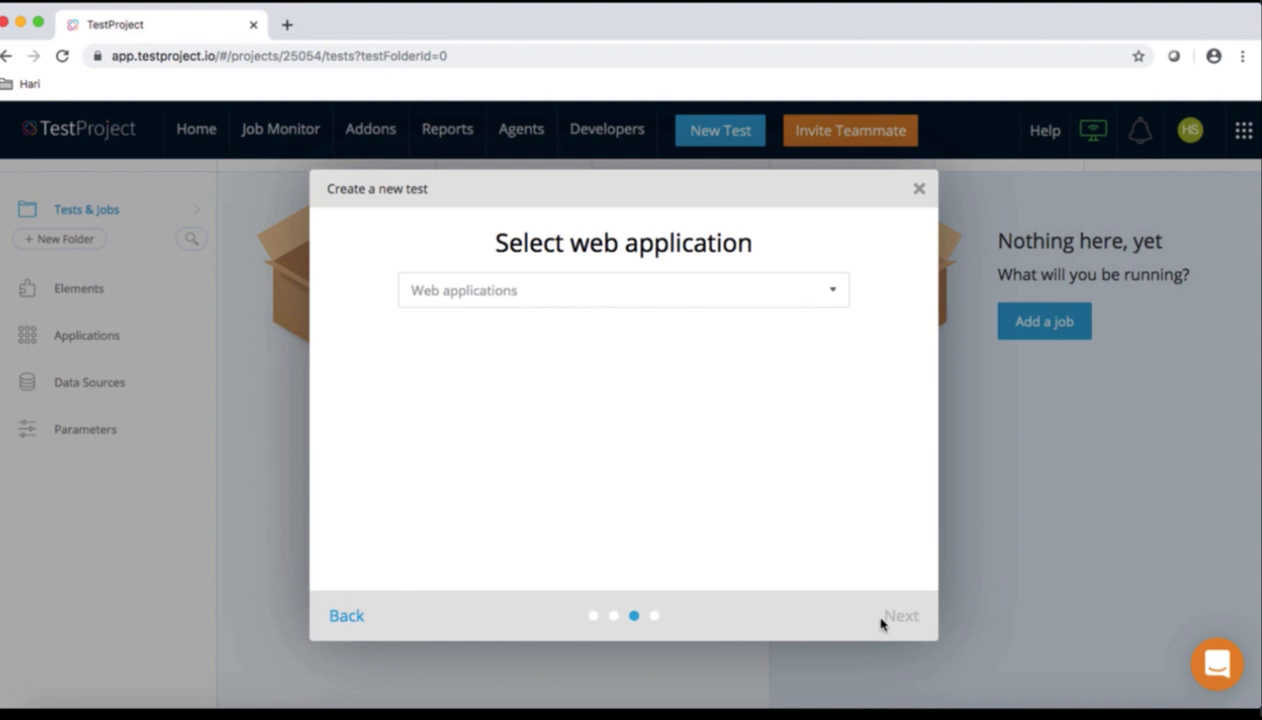
left_click(652, 302)
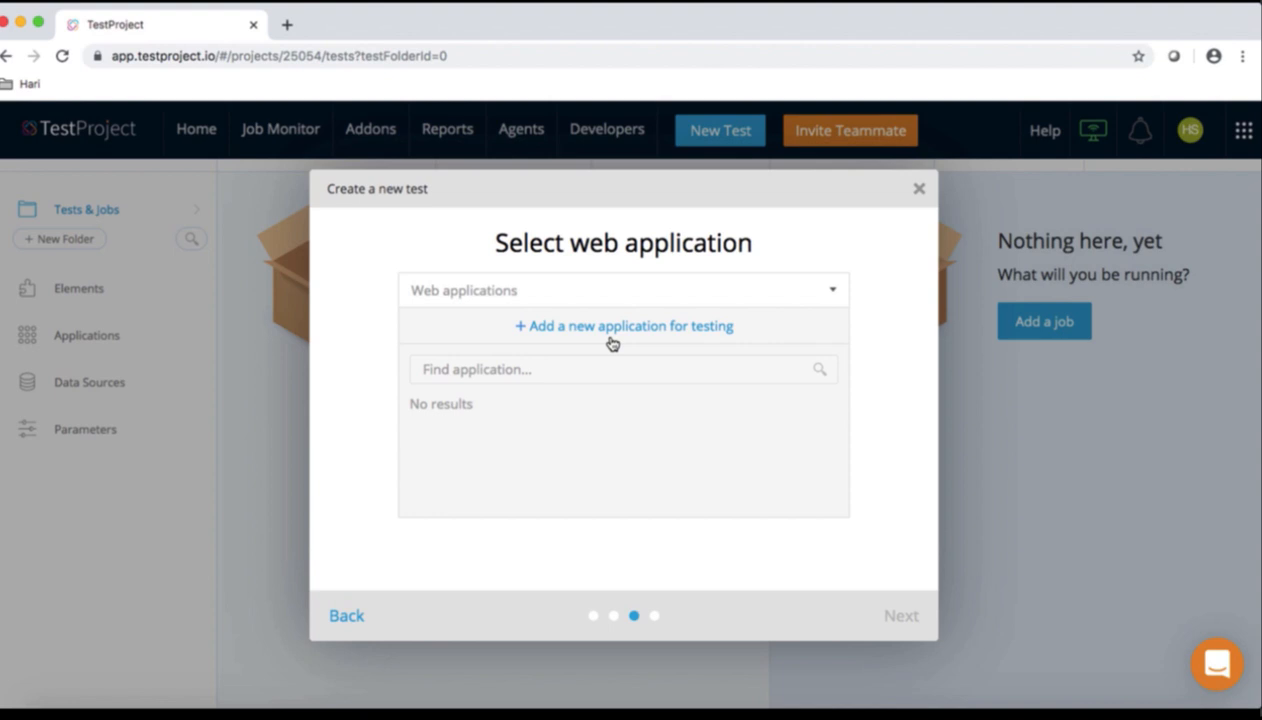
Find the OrangeHRM demo site by searching 'hrm' in a new tab, copy its URL, and return to TestProject
left_click(287, 26)
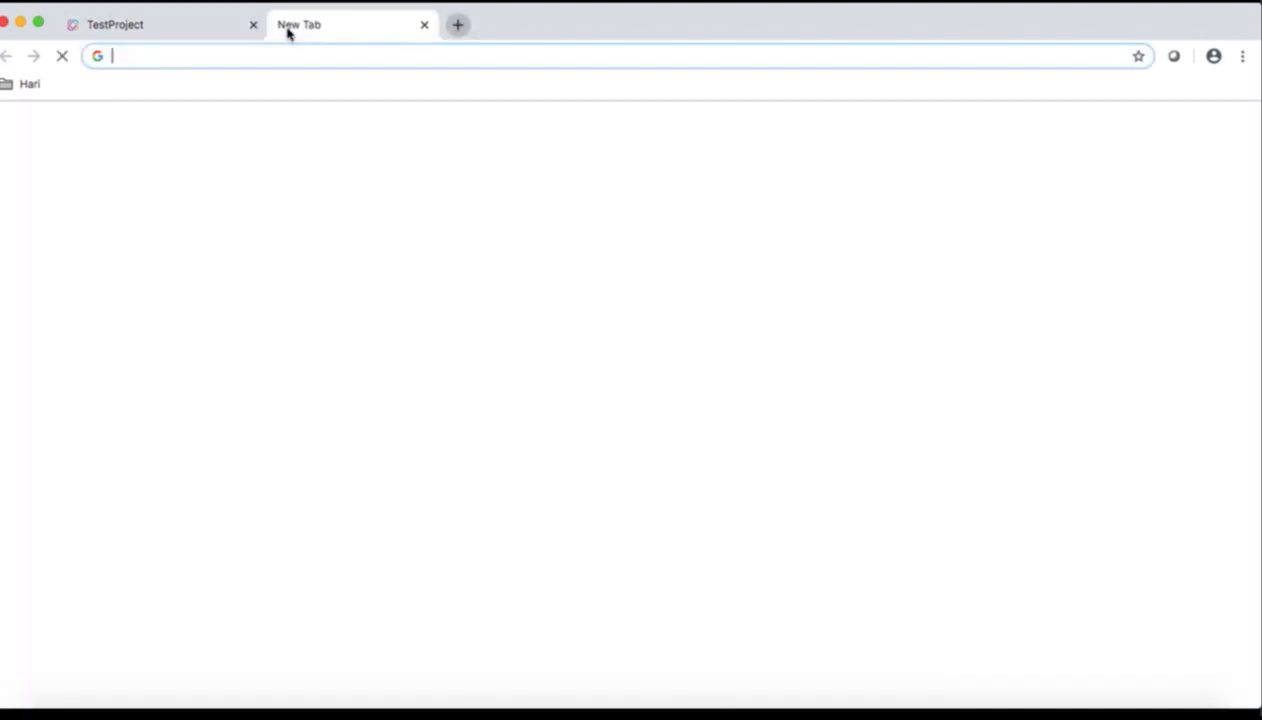
type("hrm")
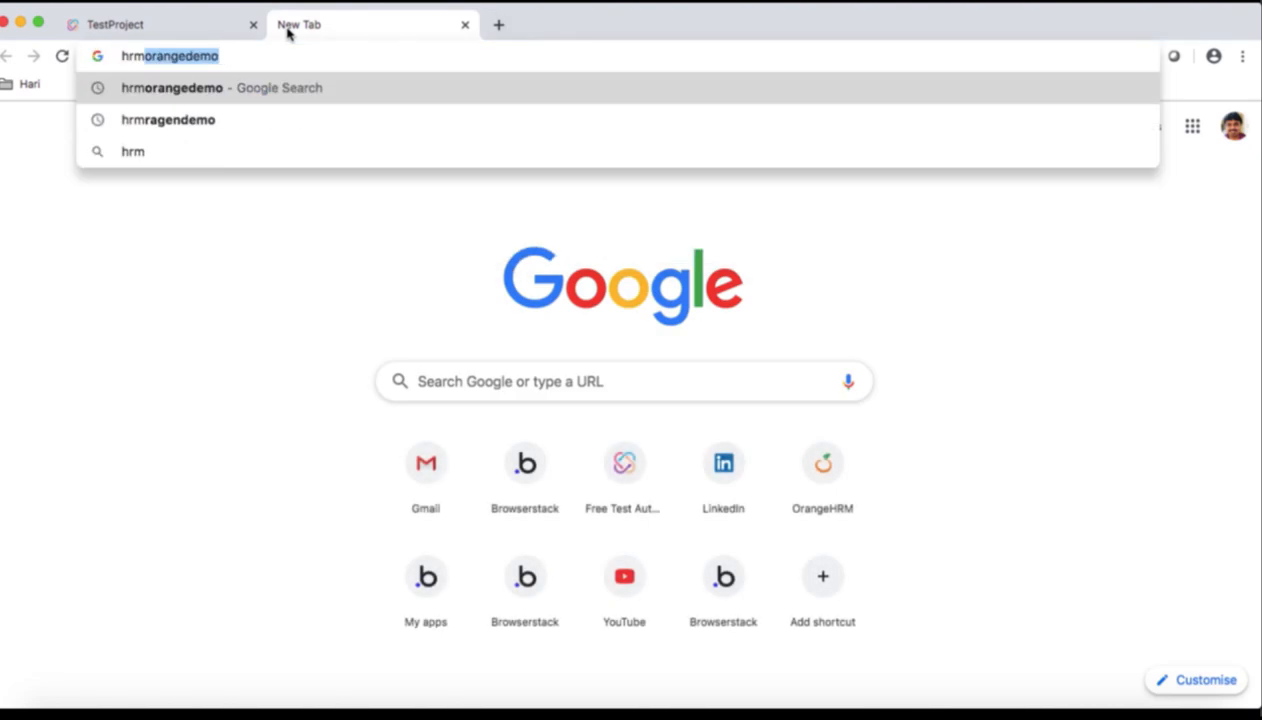
key("Return")
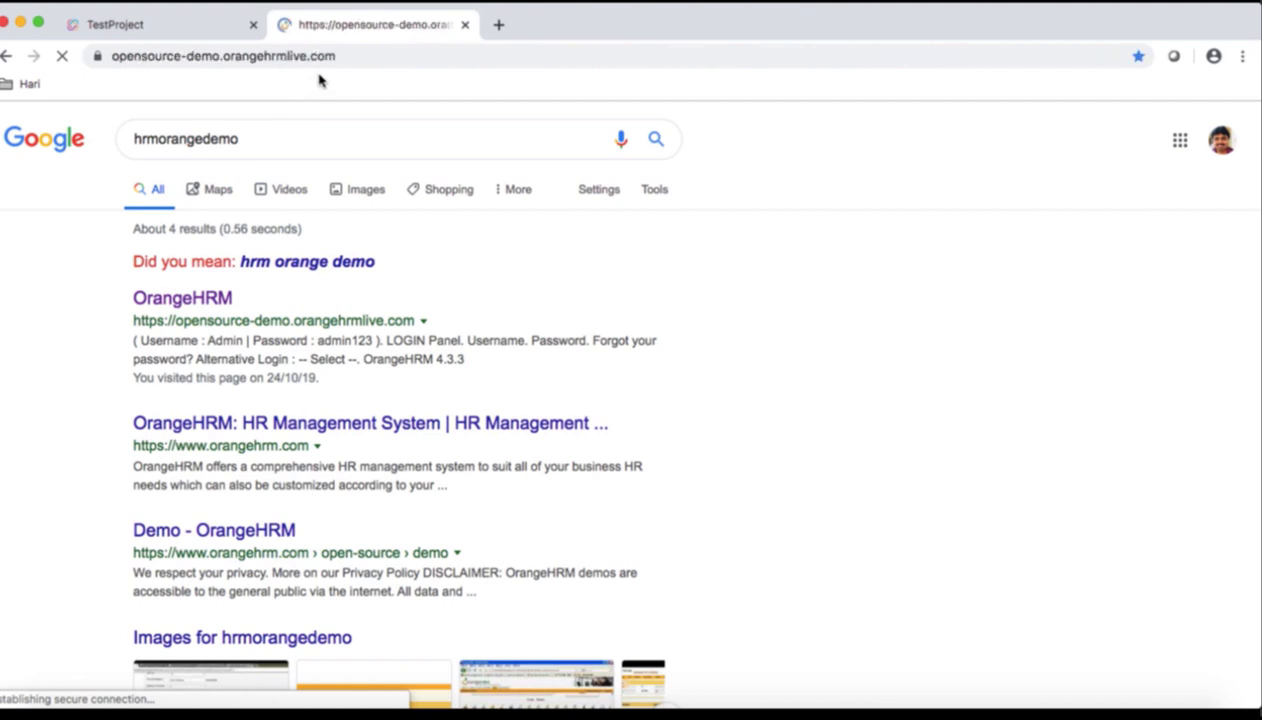
left_click(355, 55)
key("super+c")
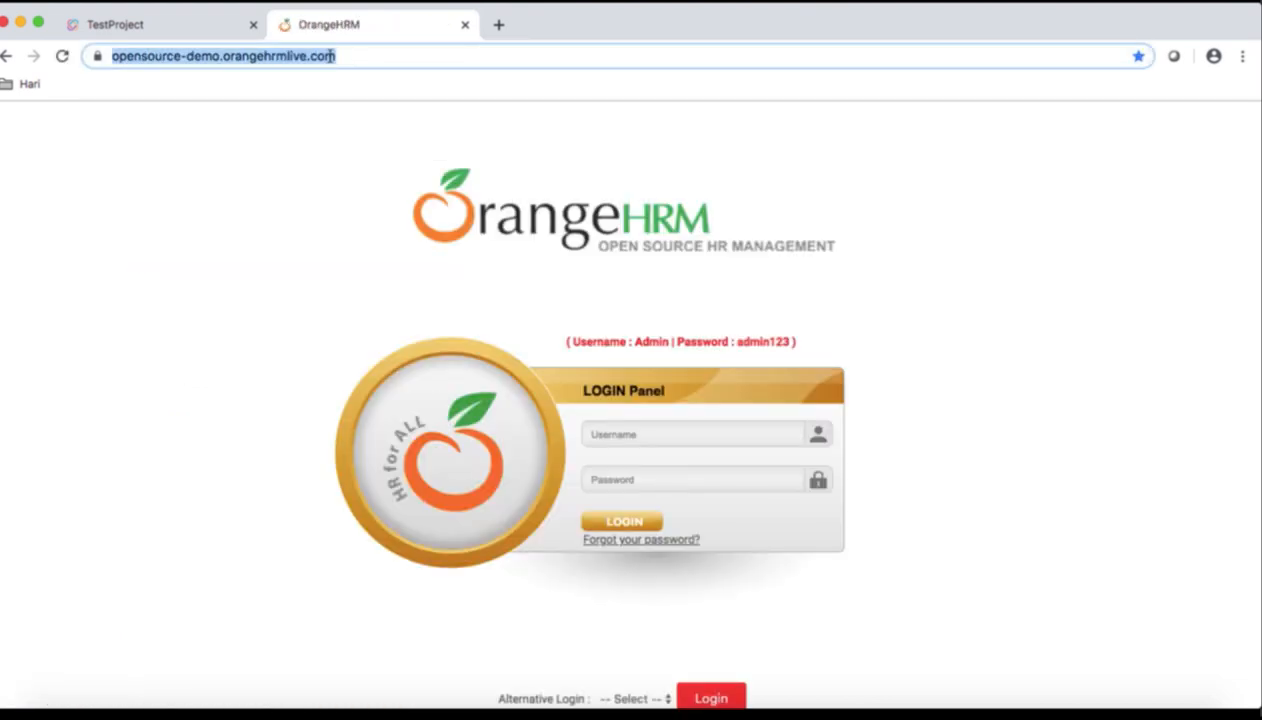
left_click(202, 32)
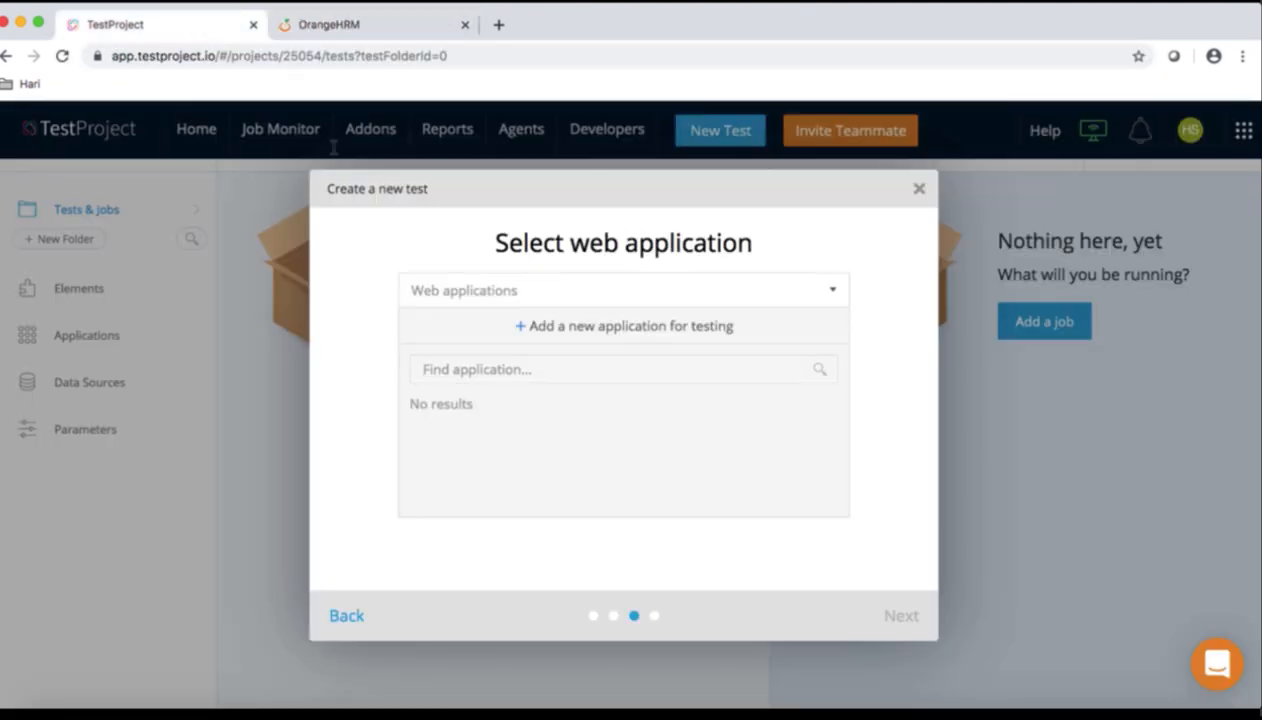
left_click(548, 330)
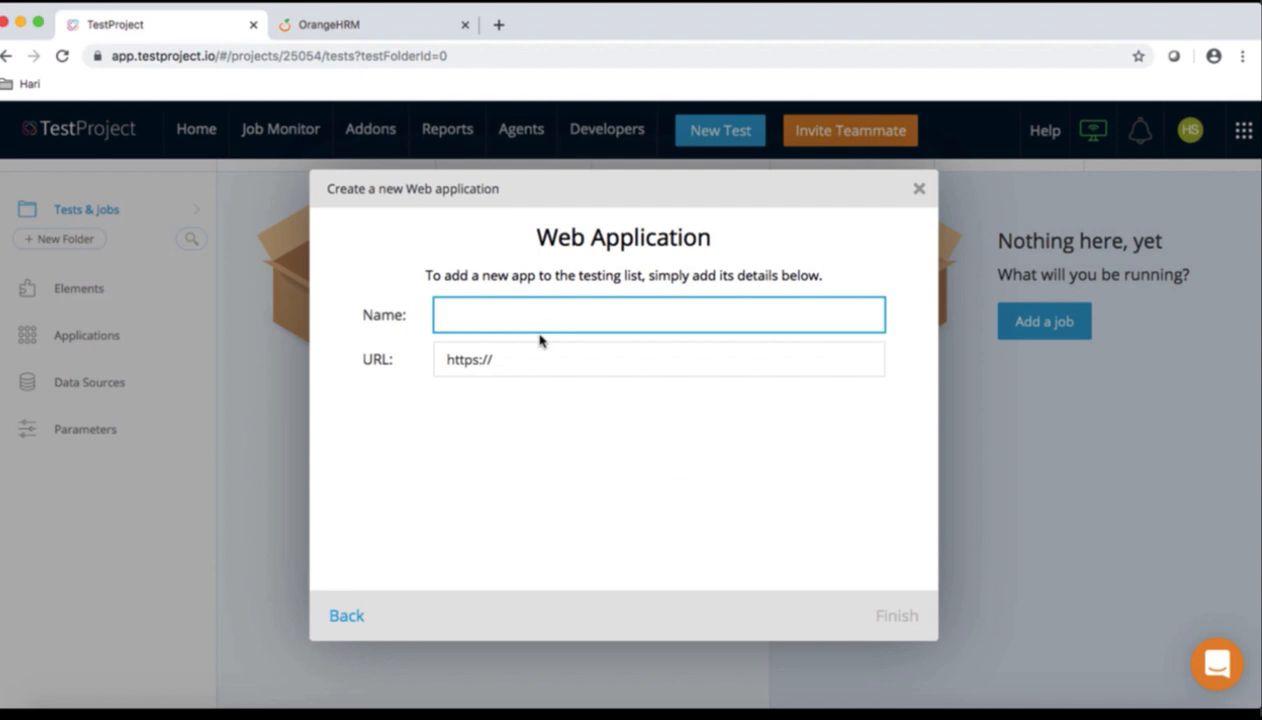
type("hrmorangedemo")
left_click(524, 354)
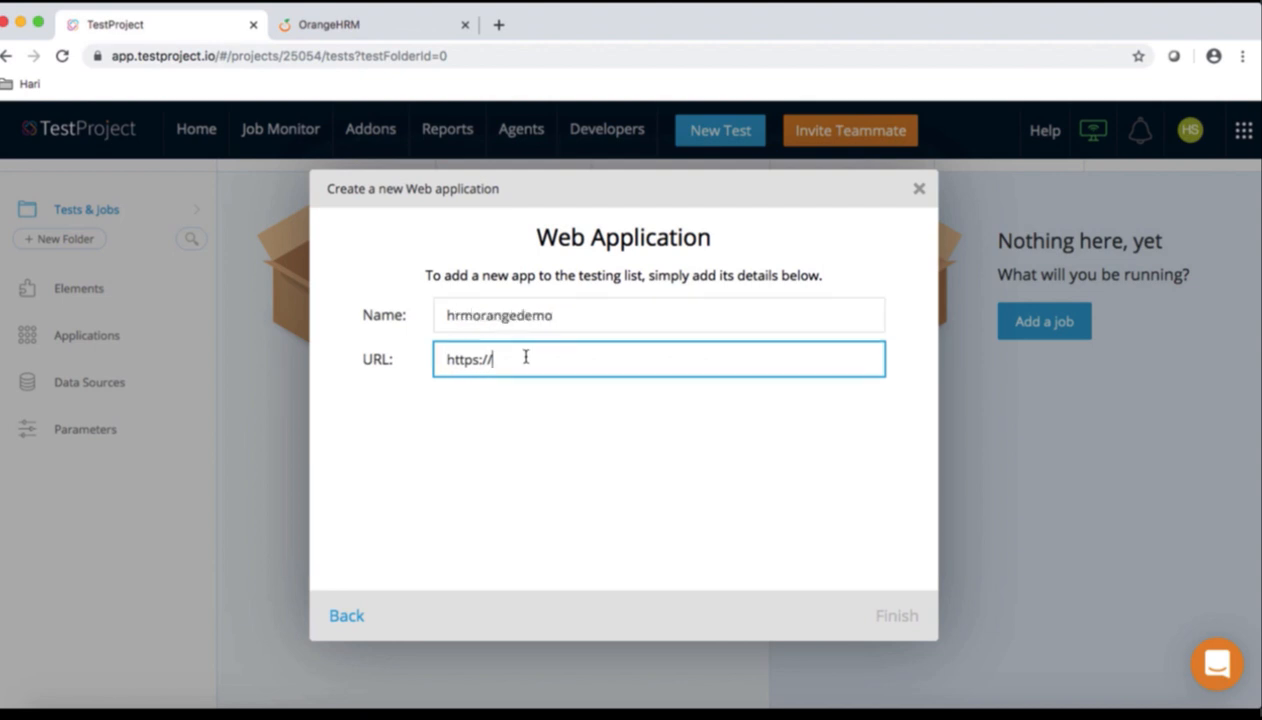
left_click_drag(524, 354, 386, 351)
key("BackSpace")
key("super+v")
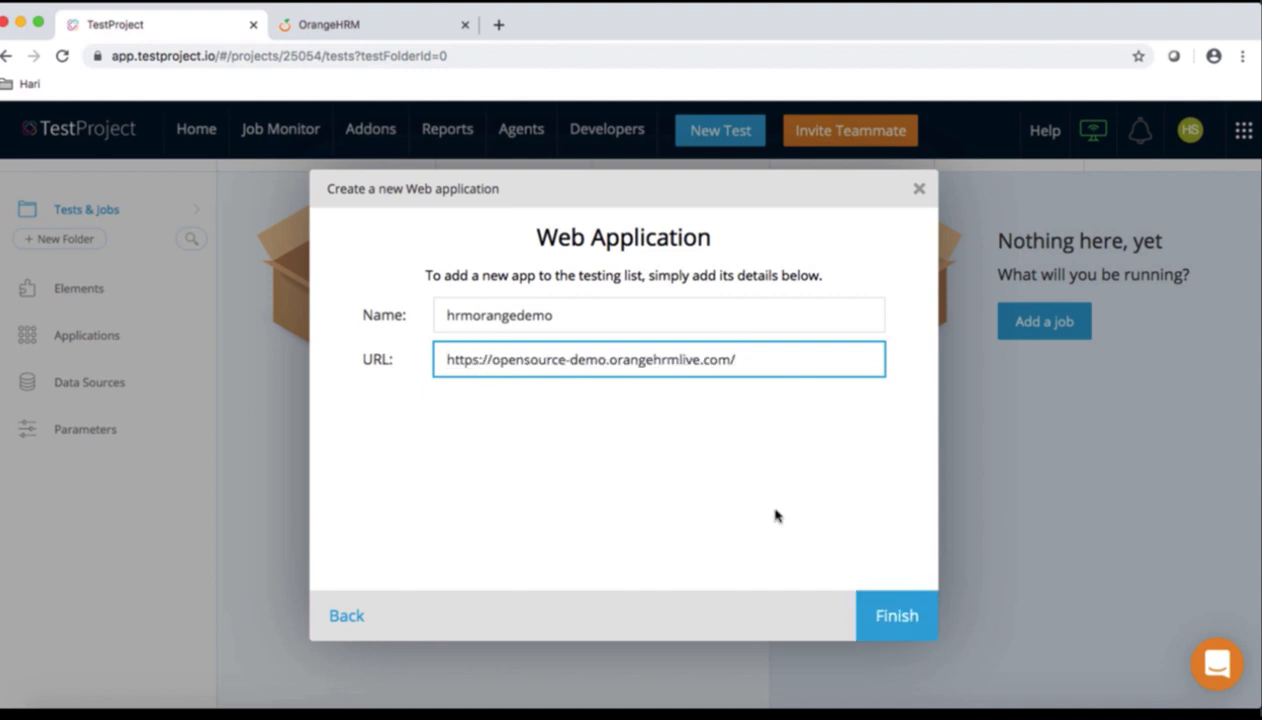
left_click(903, 626)
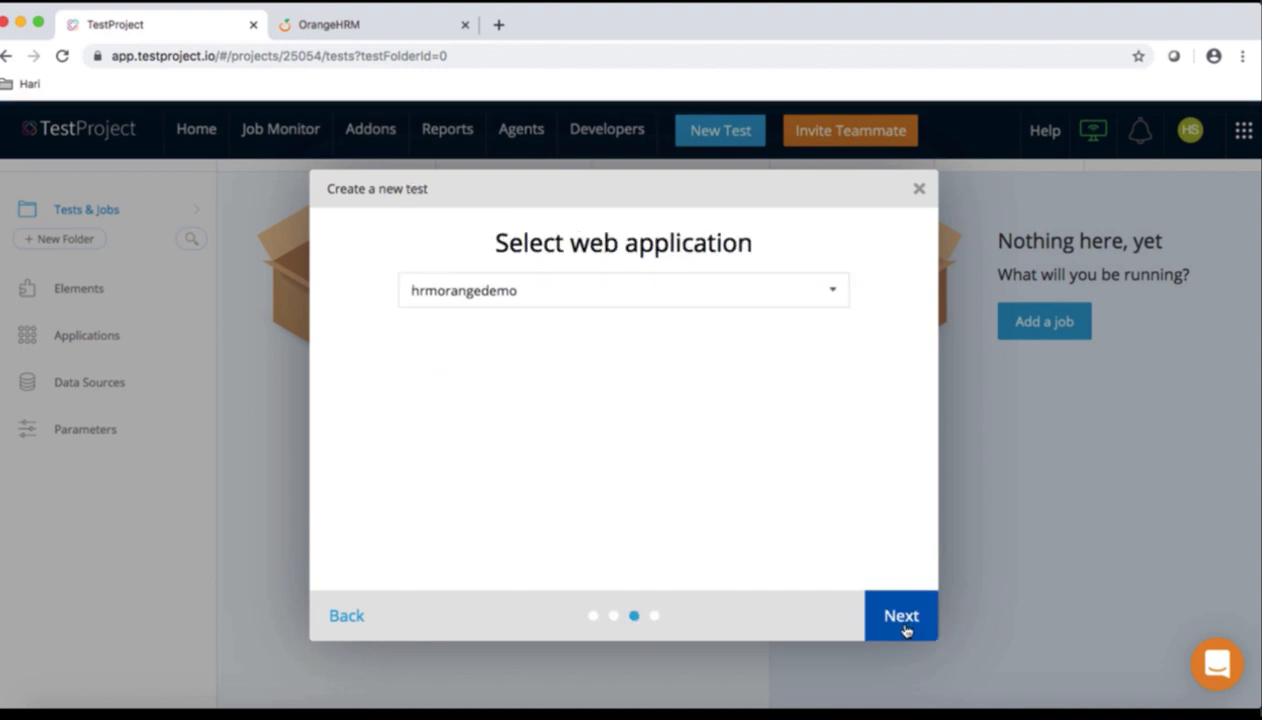
left_click(905, 622)
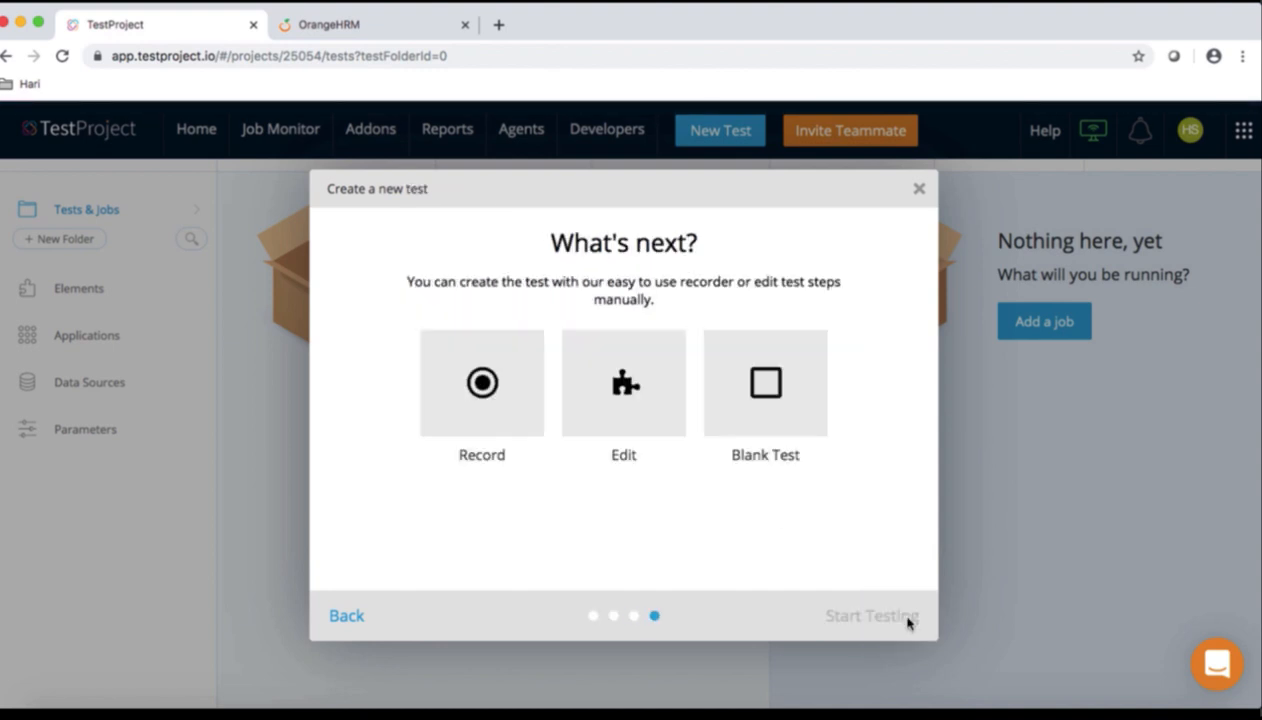
left_click(494, 396)
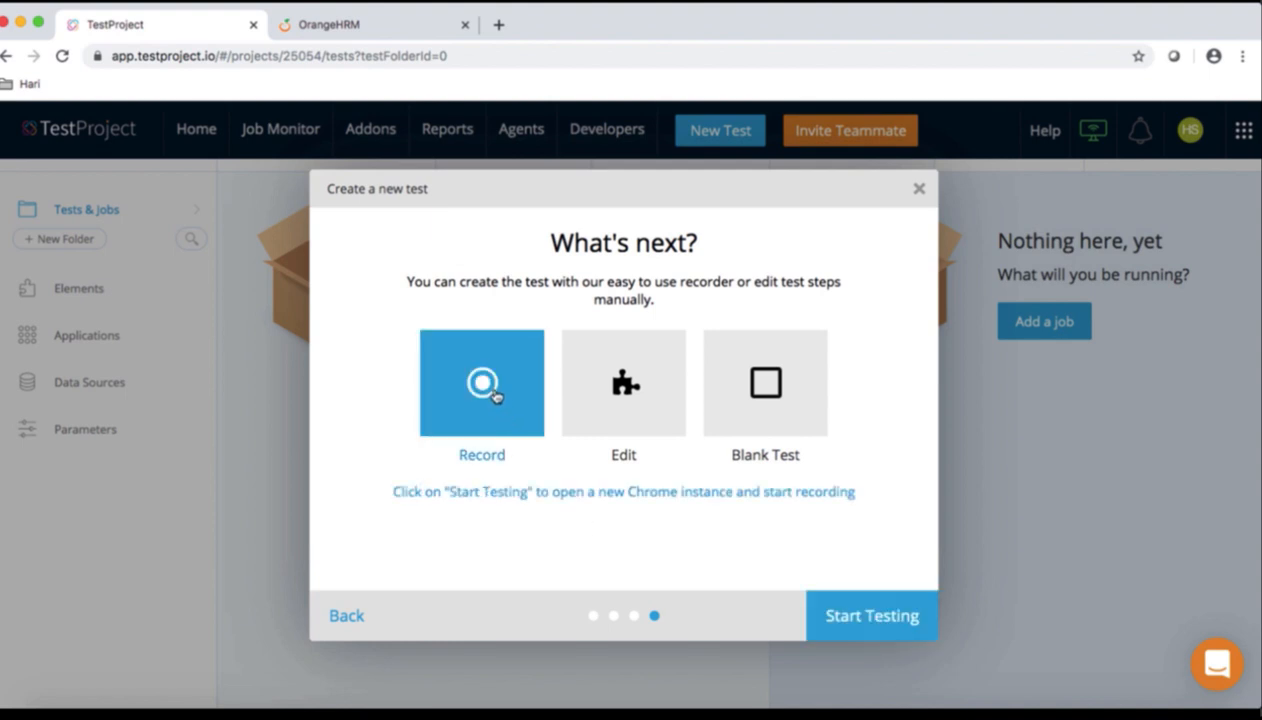
Start recording and log into OrangeHRM with the demo admin username and password
left_click(889, 616)
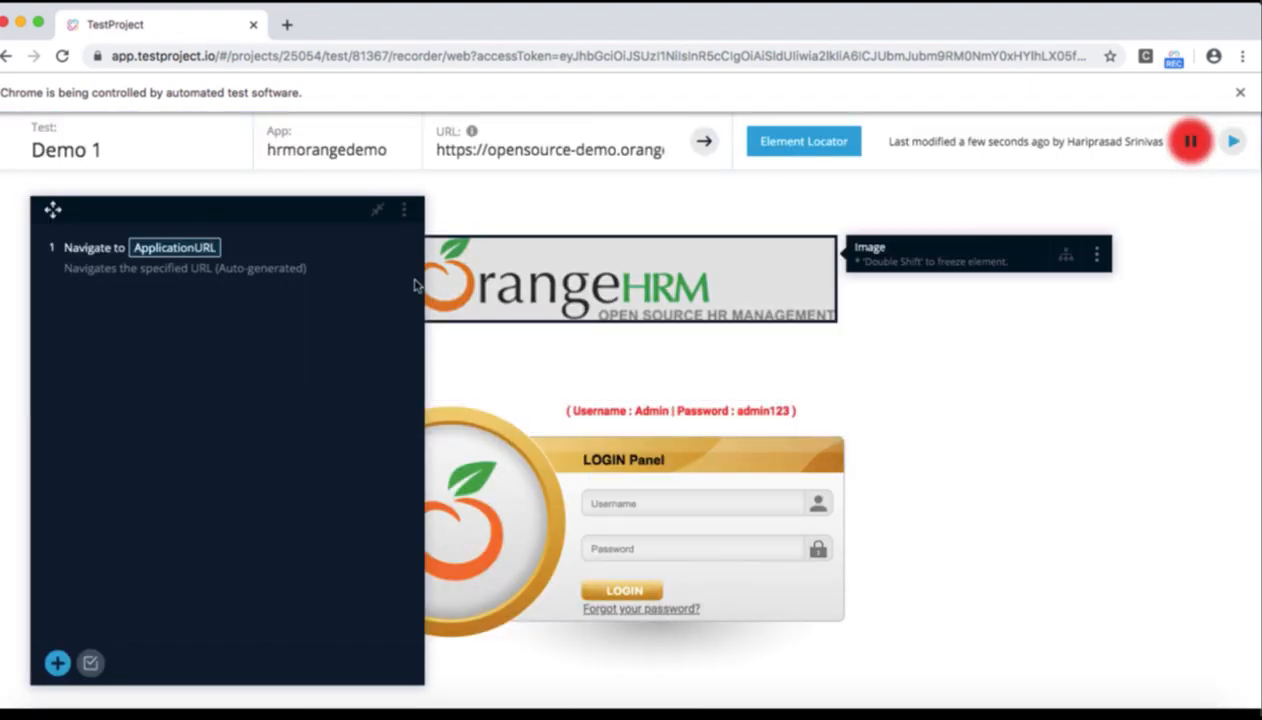
left_click_drag(337, 213, 300, 145)
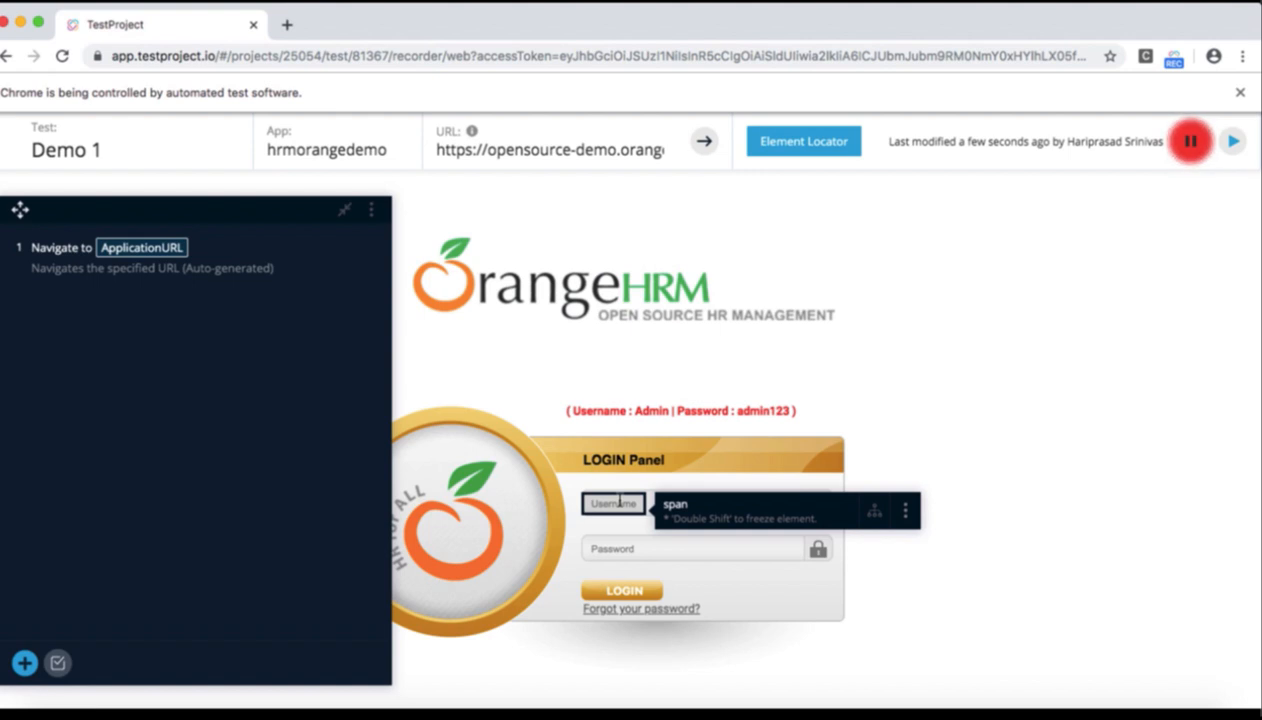
left_click(619, 502)
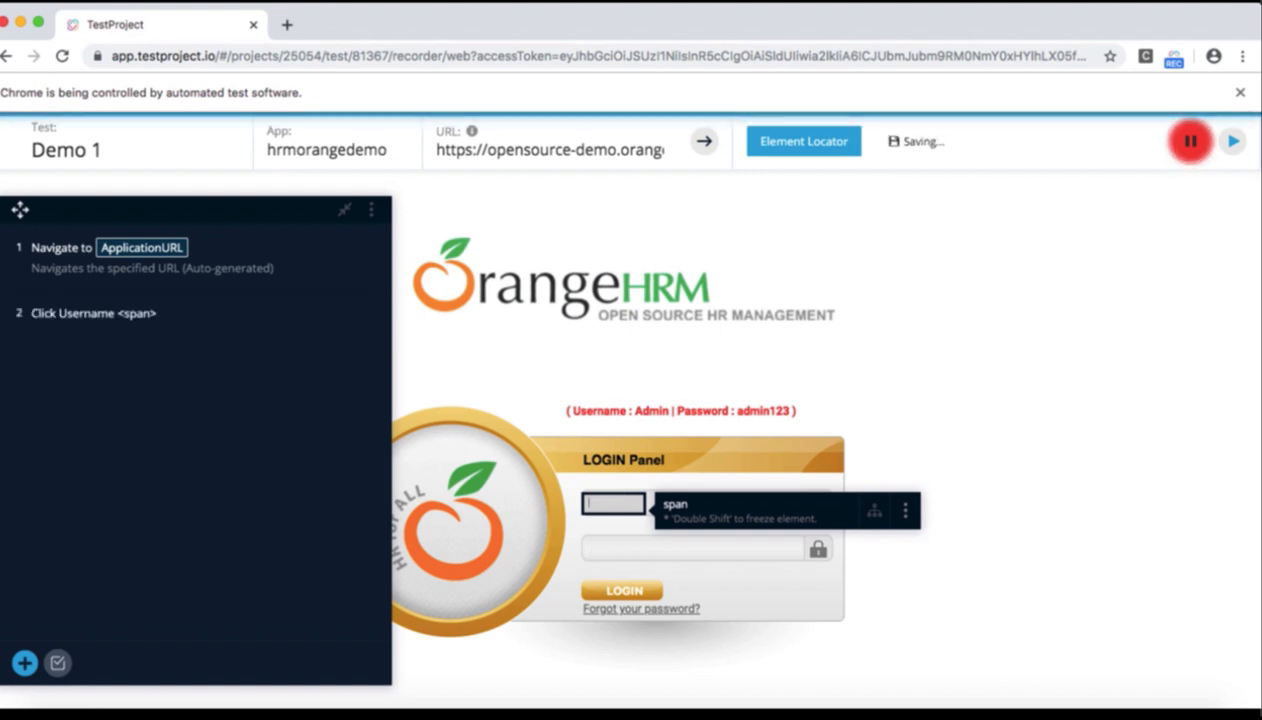
type("Admin")
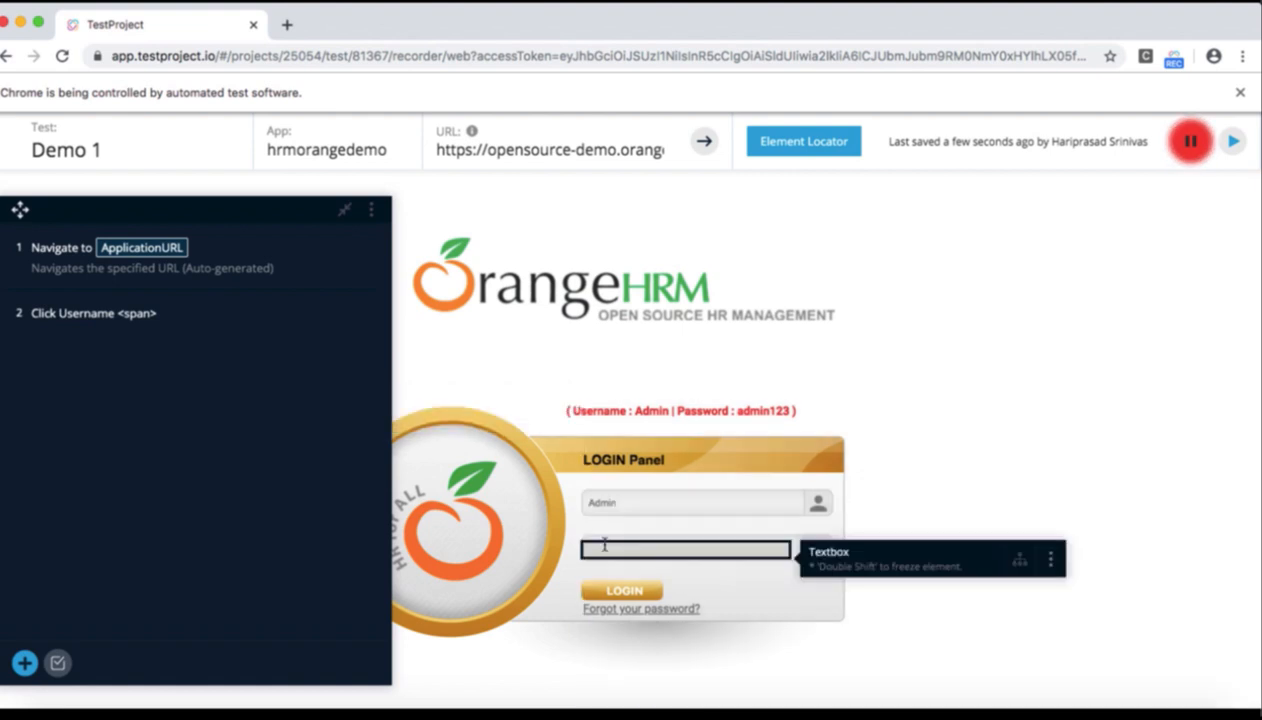
left_click(603, 547)
type("admin123")
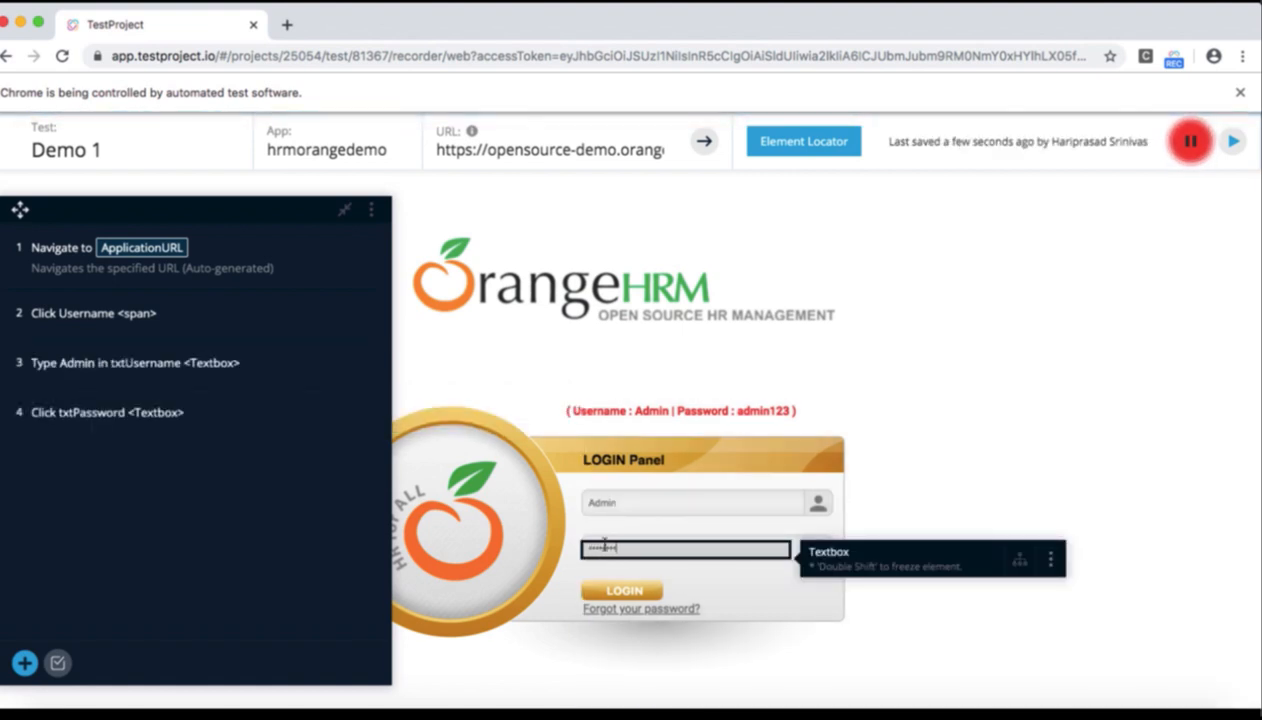
left_click(622, 592)
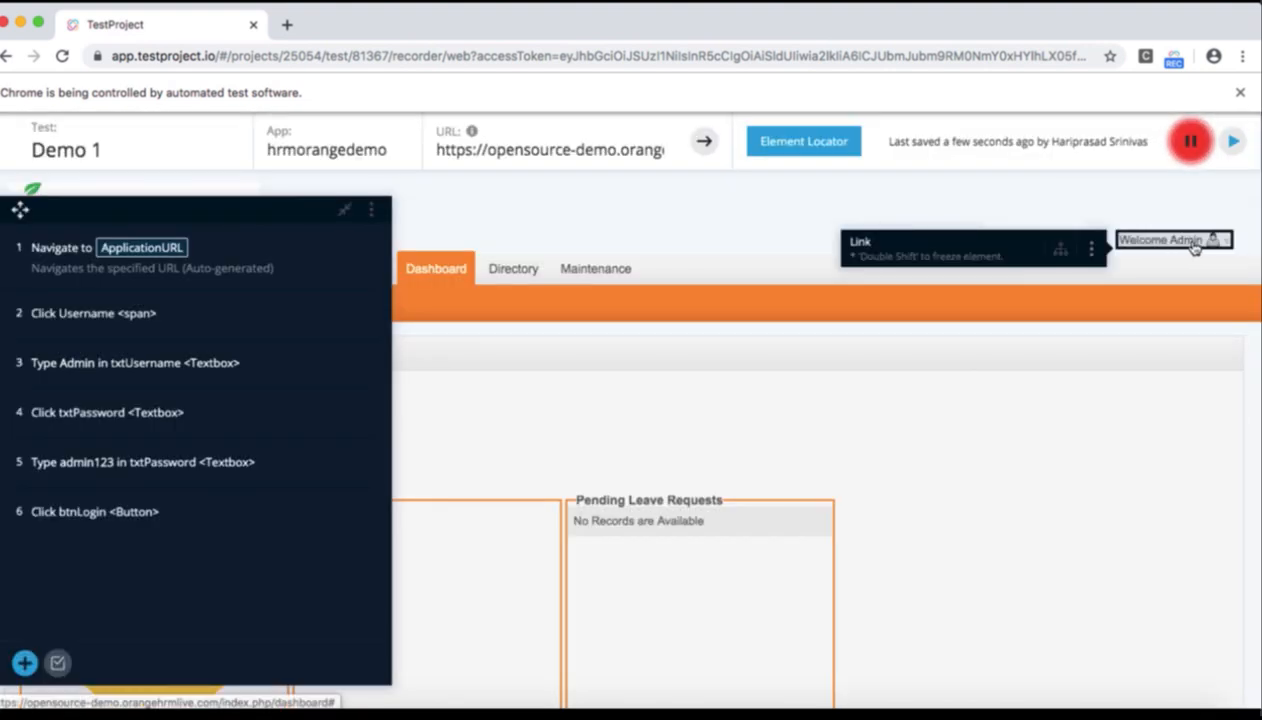
Log out through the Welcome Admin menu and close the recorder window
left_click(1193, 248)
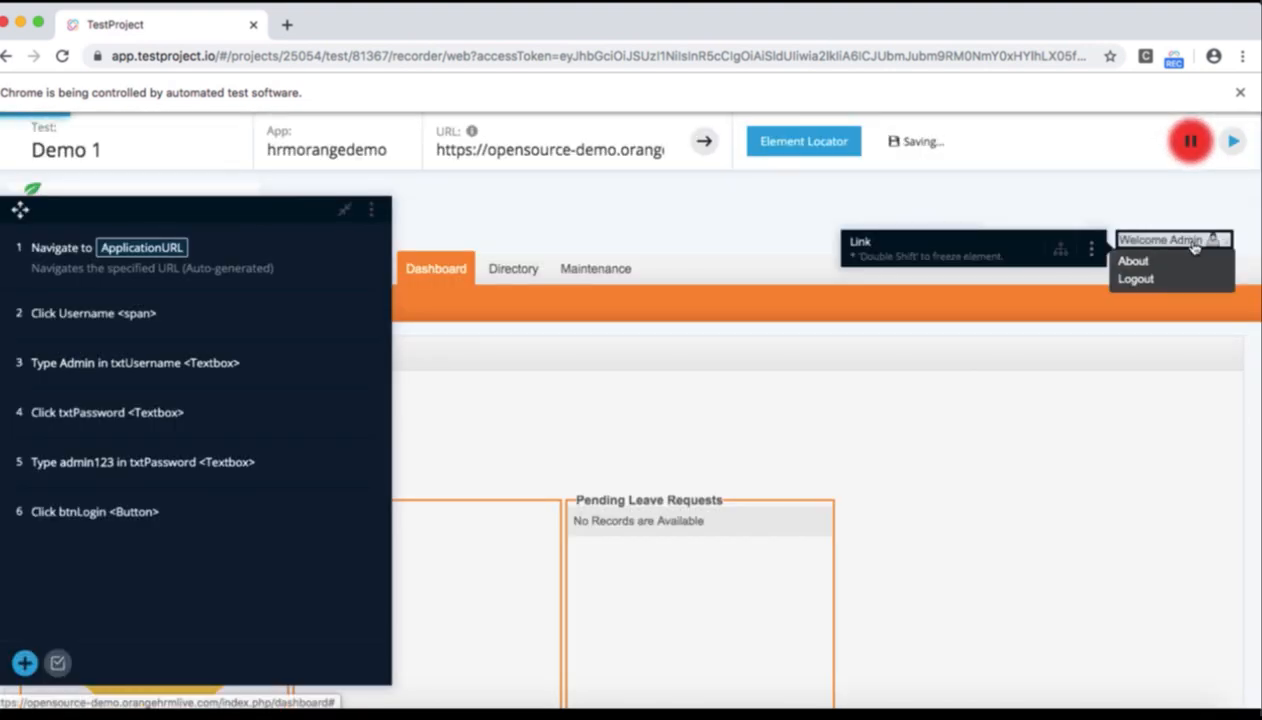
left_click(1136, 280)
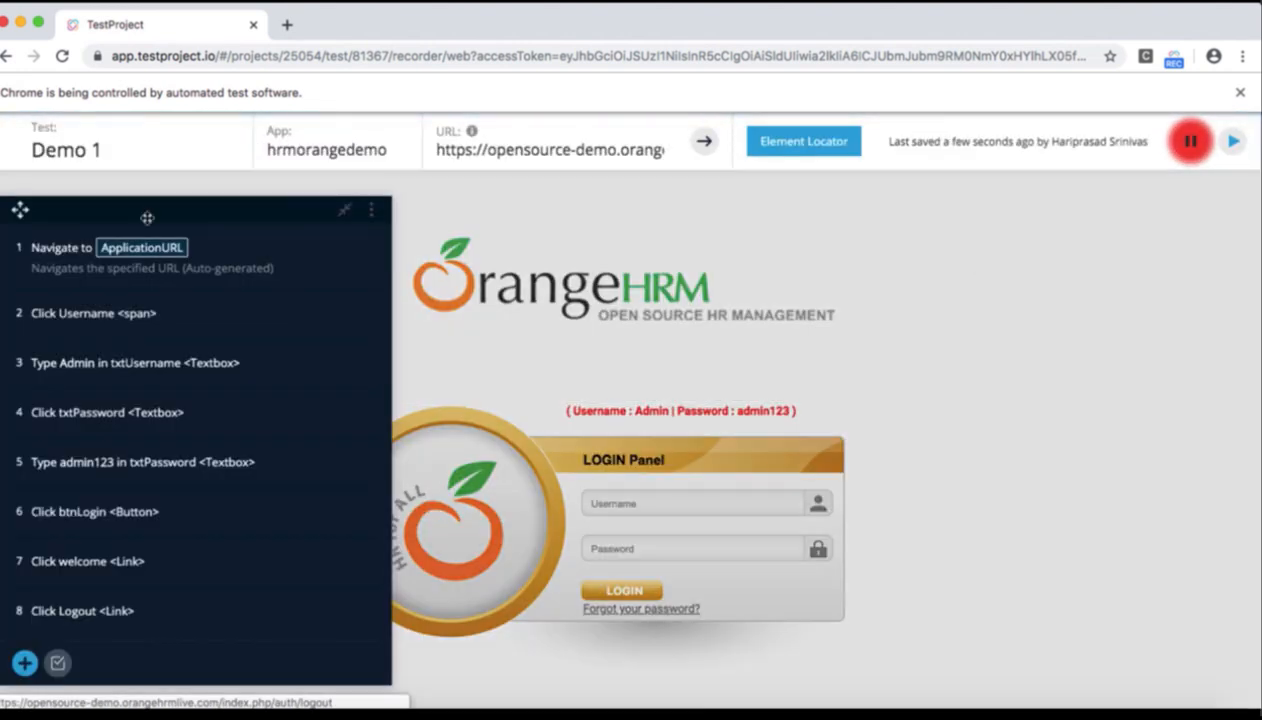
left_click(6, 24)
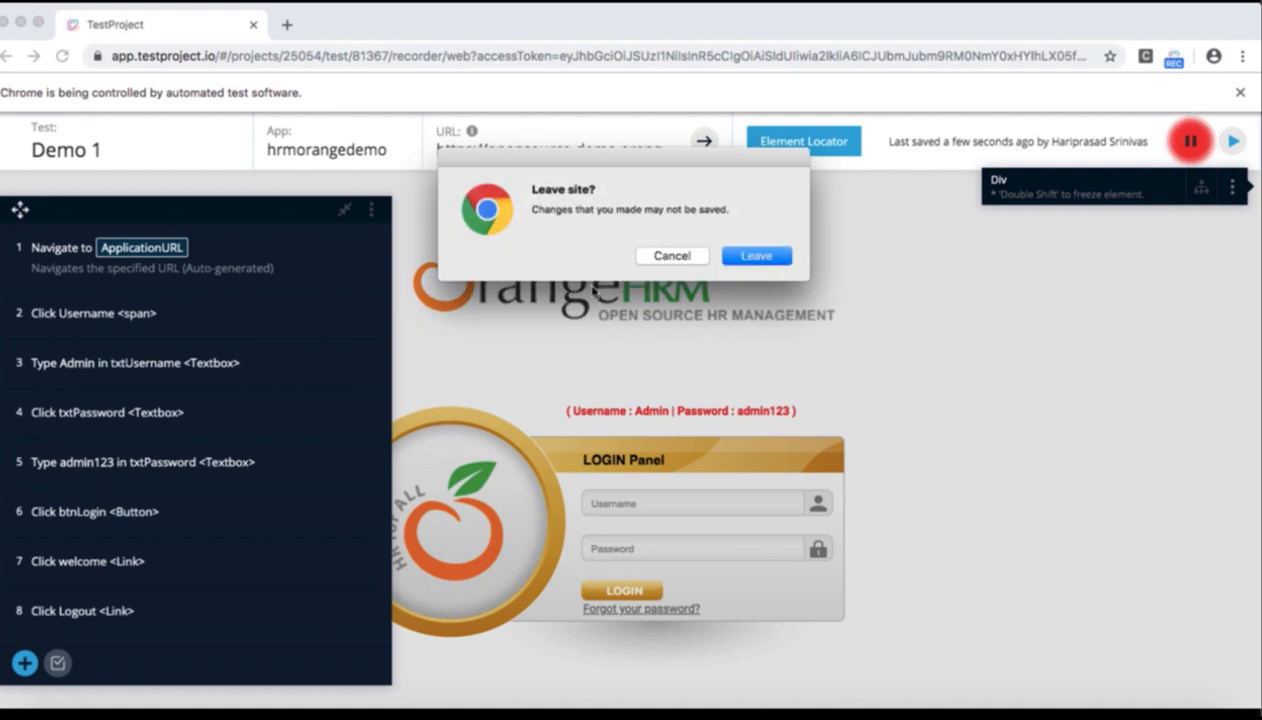
Confirm leaving the recorder, then tick test Demo 1 and dismiss its actions menu
left_click(755, 262)
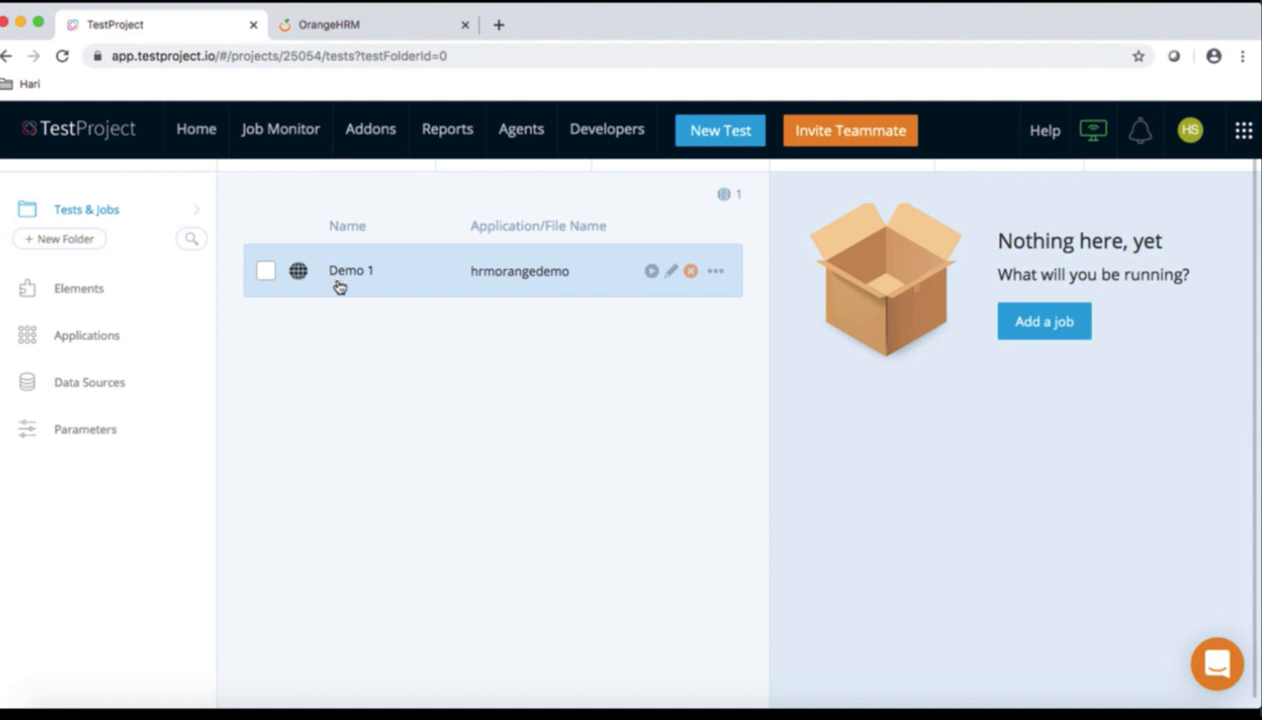
left_click(266, 271)
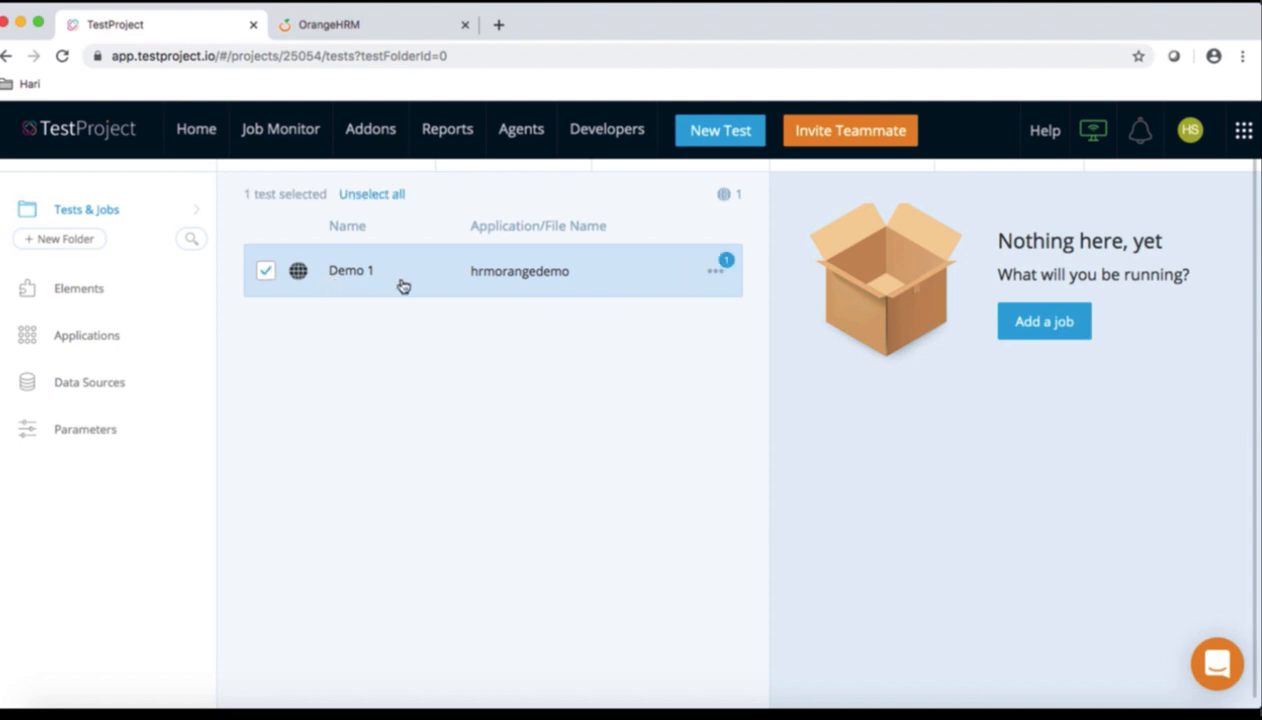
left_click(718, 273)
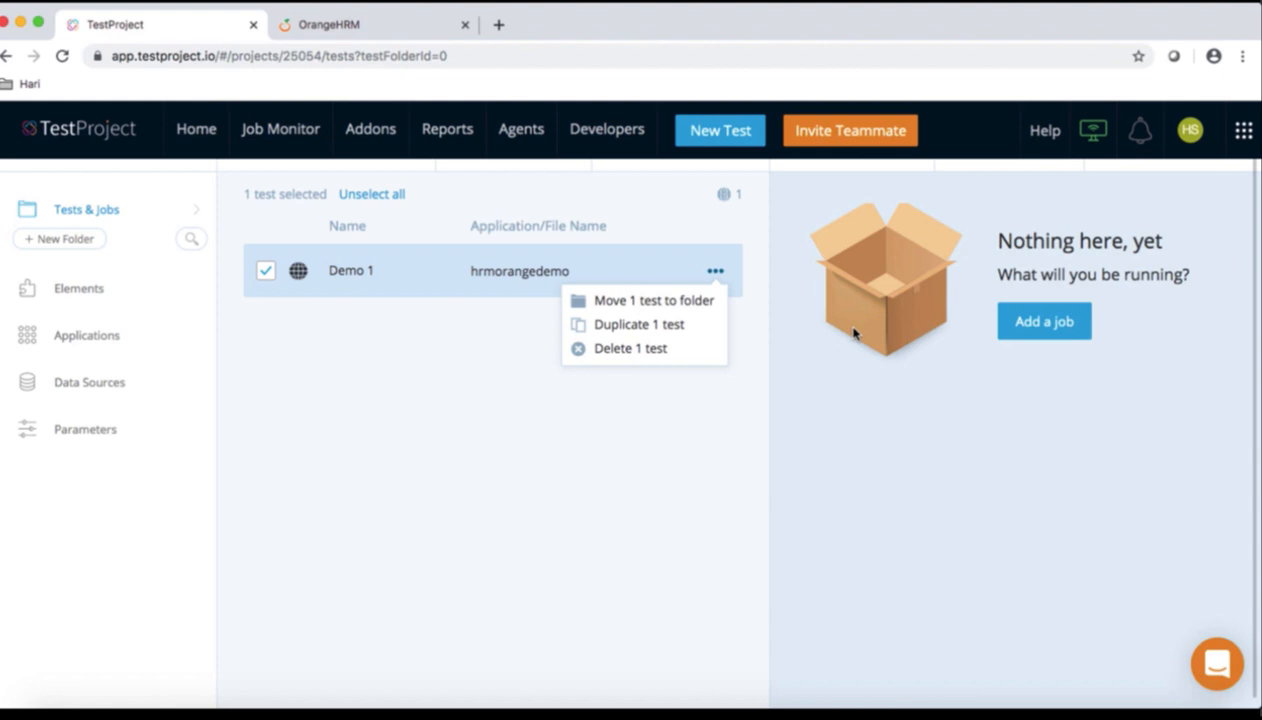
left_click(922, 390)
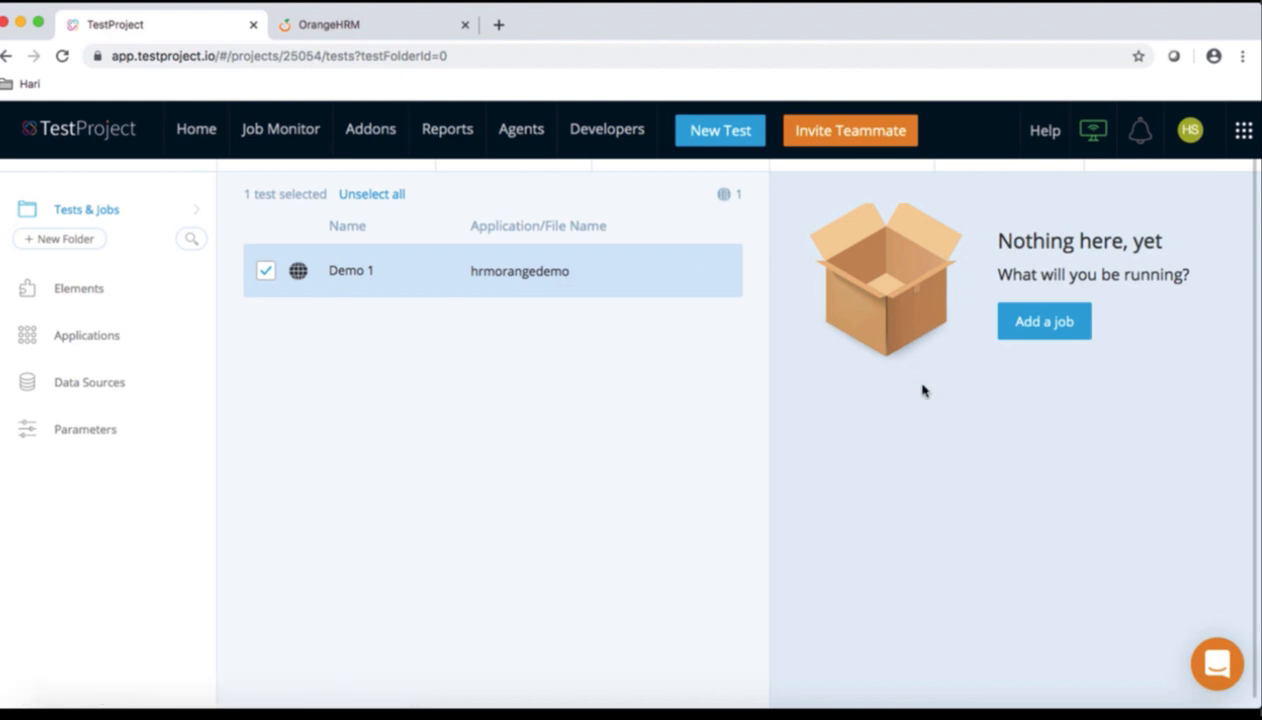
Start a new job named 'Demo job 1'
left_click(1035, 333)
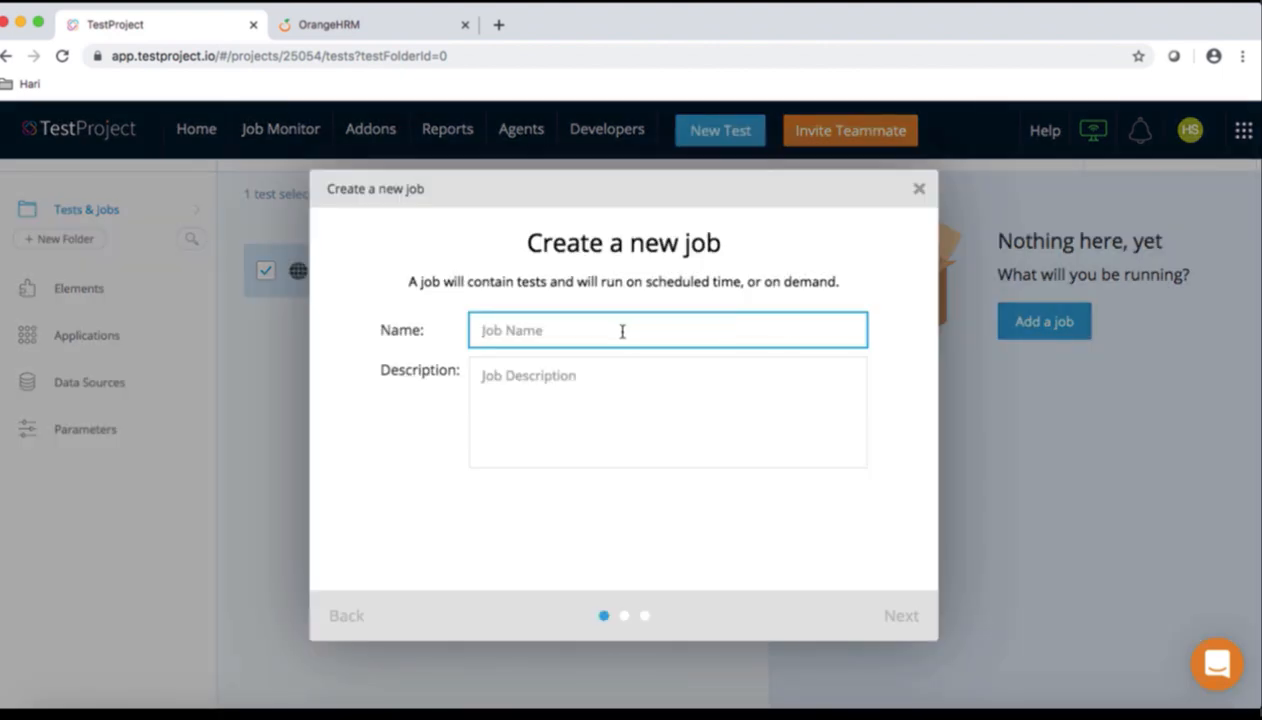
type("Demo job 1")
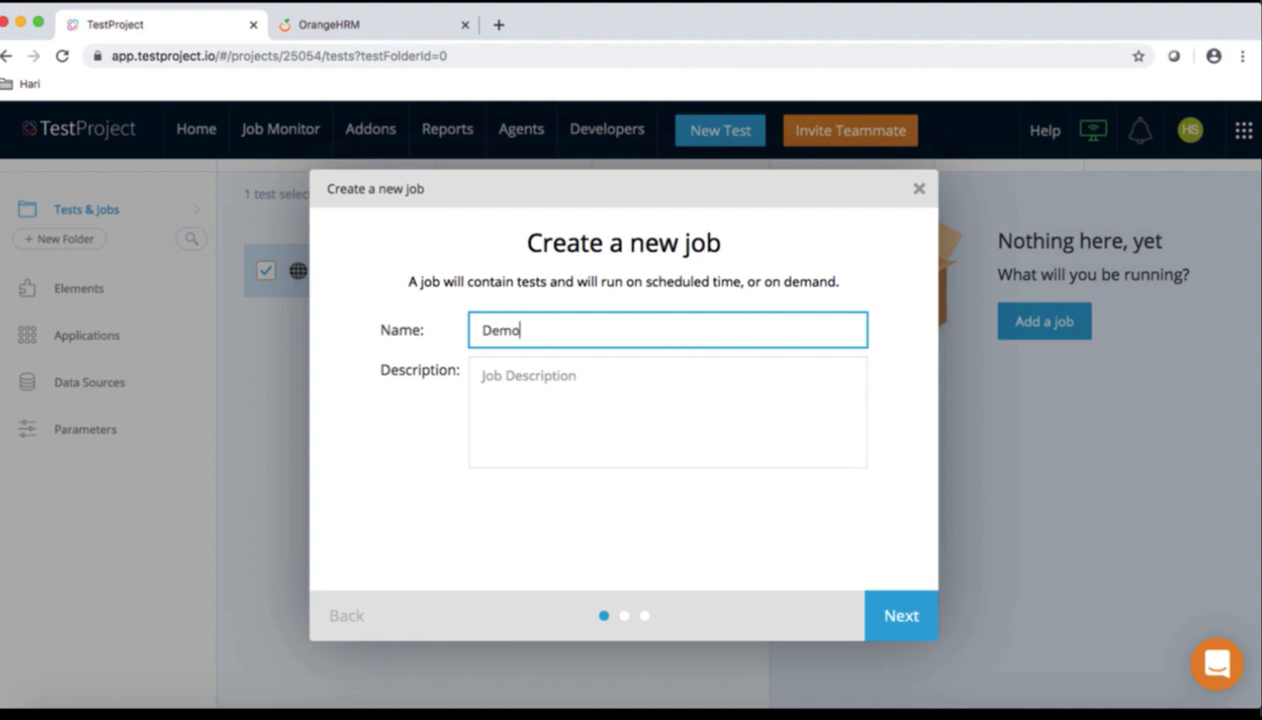
left_click(890, 628)
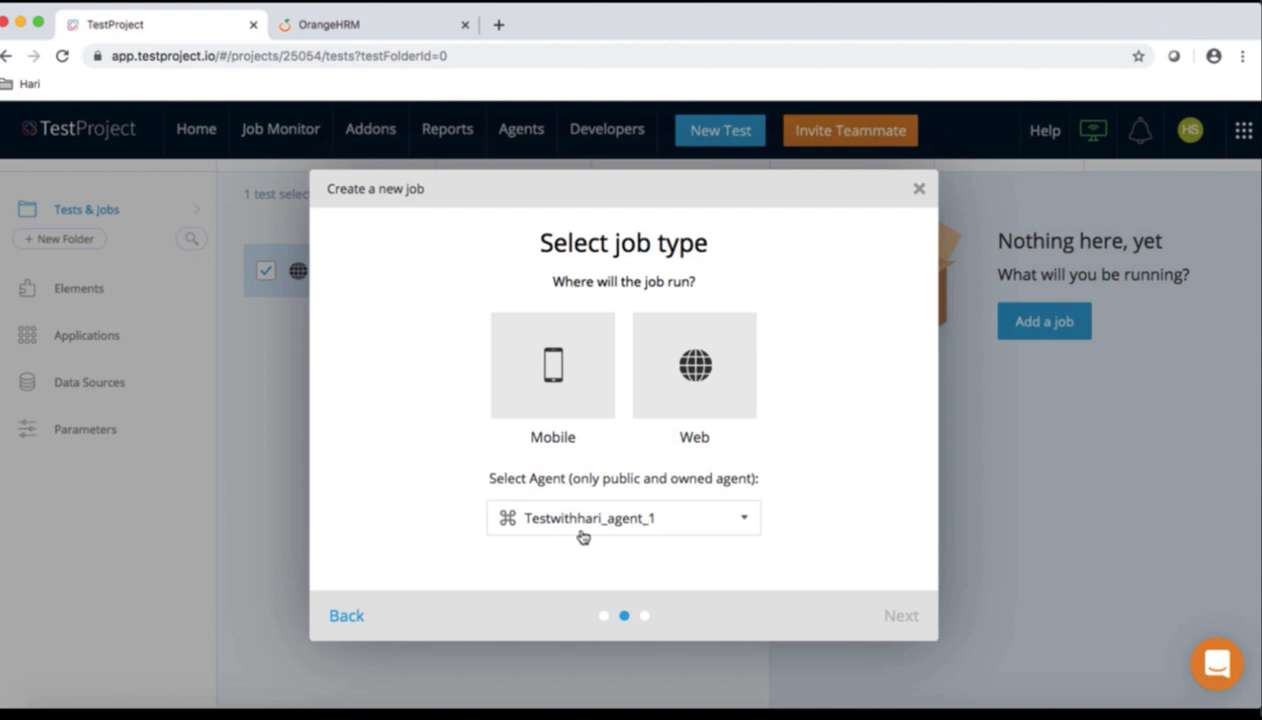
Keep the local agent, make it a Web job on Chrome, and create it
left_click(645, 524)
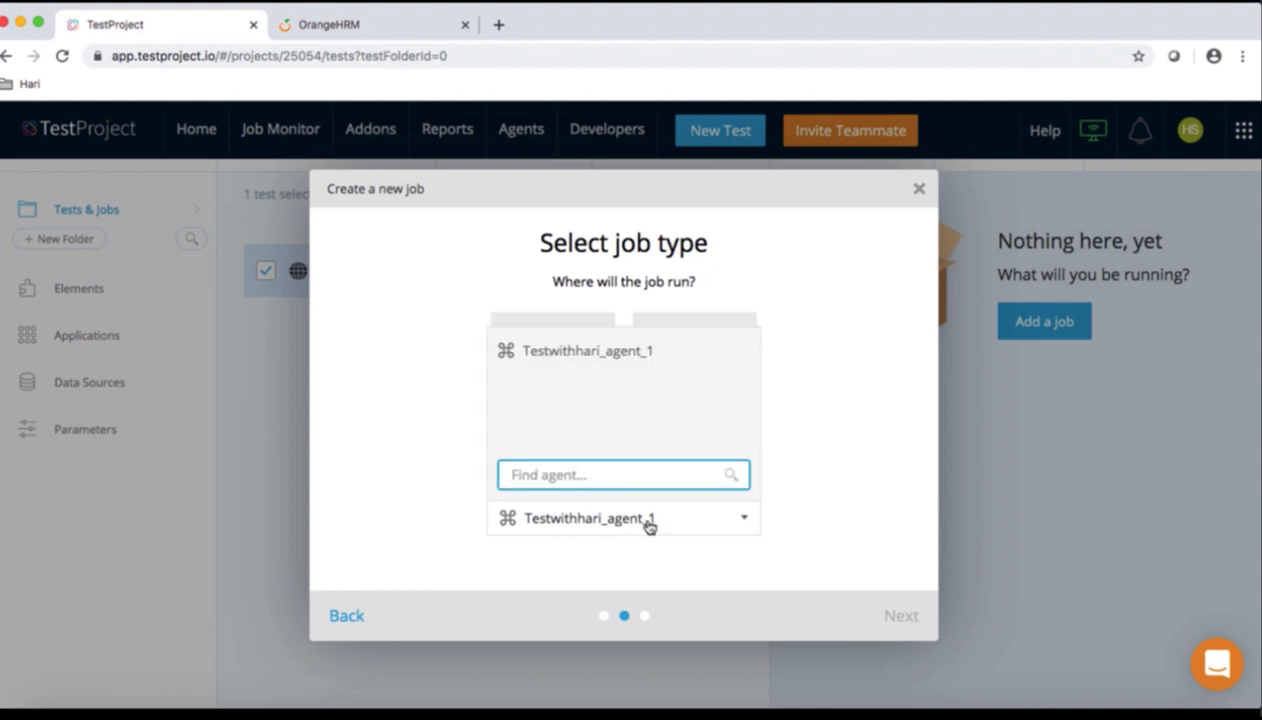
left_click(600, 528)
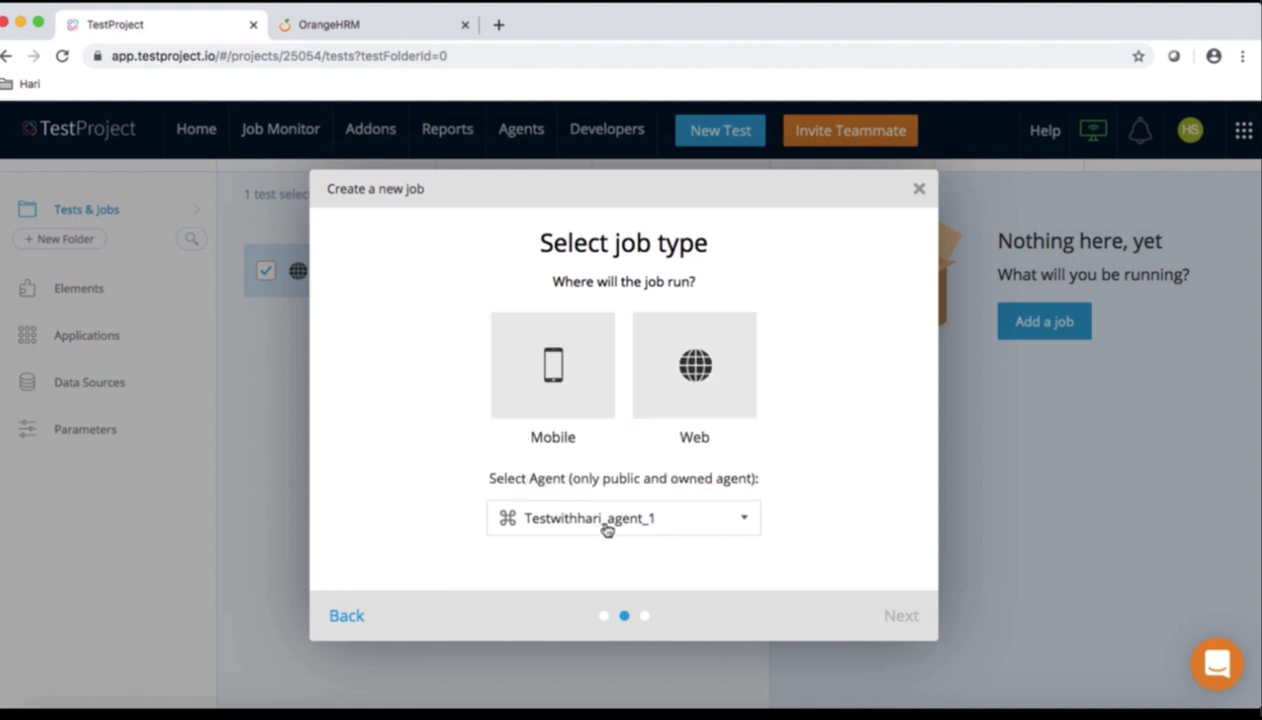
left_click(606, 529)
left_click(403, 481)
left_click(665, 410)
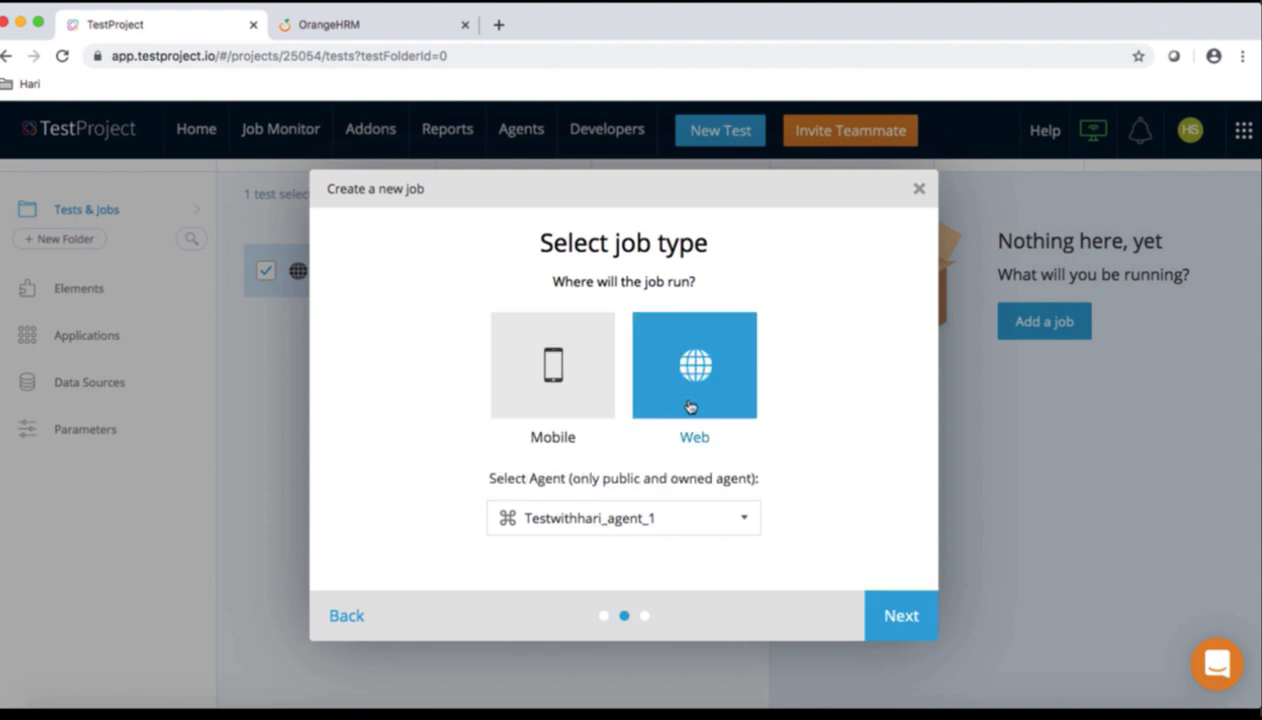
left_click(905, 617)
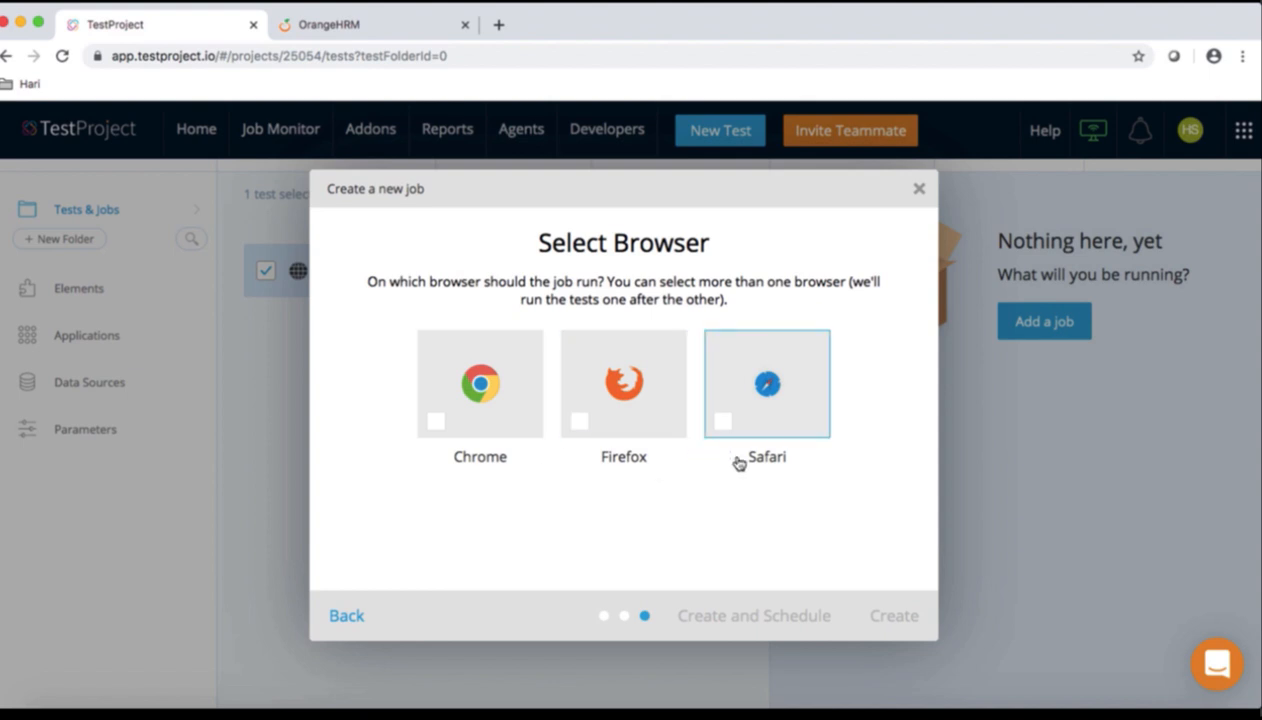
left_click(436, 424)
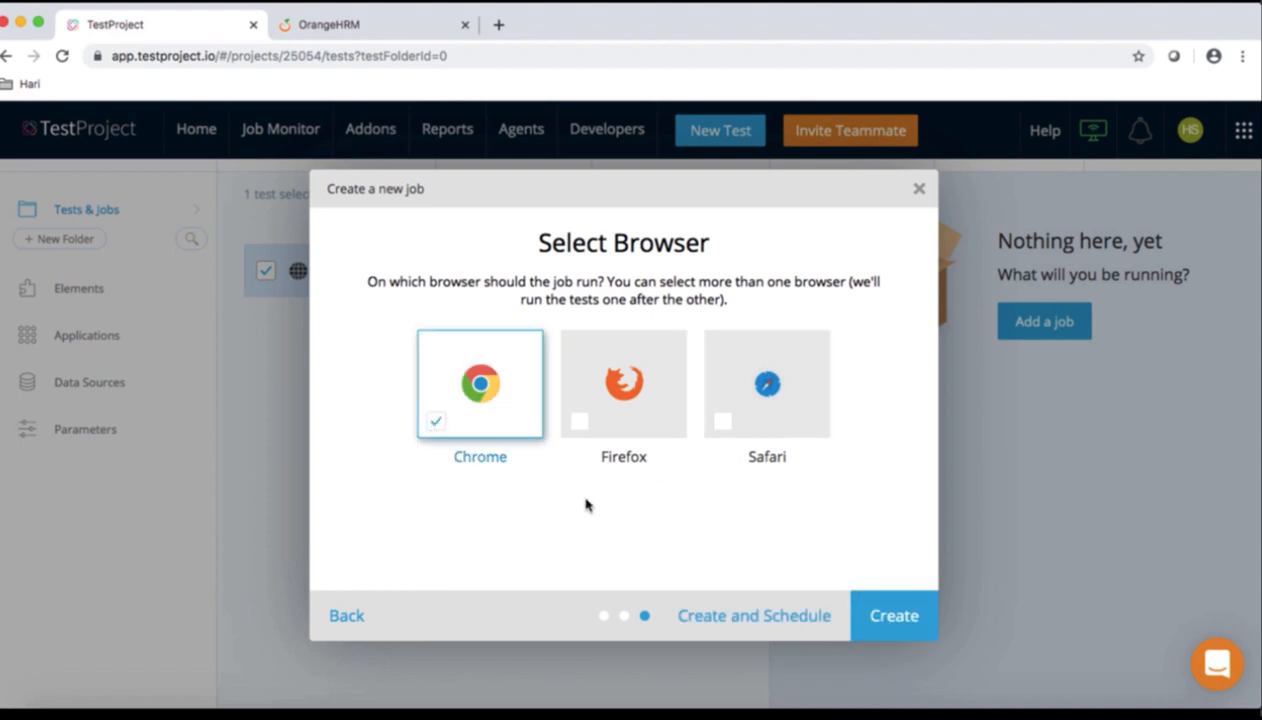
left_click(886, 619)
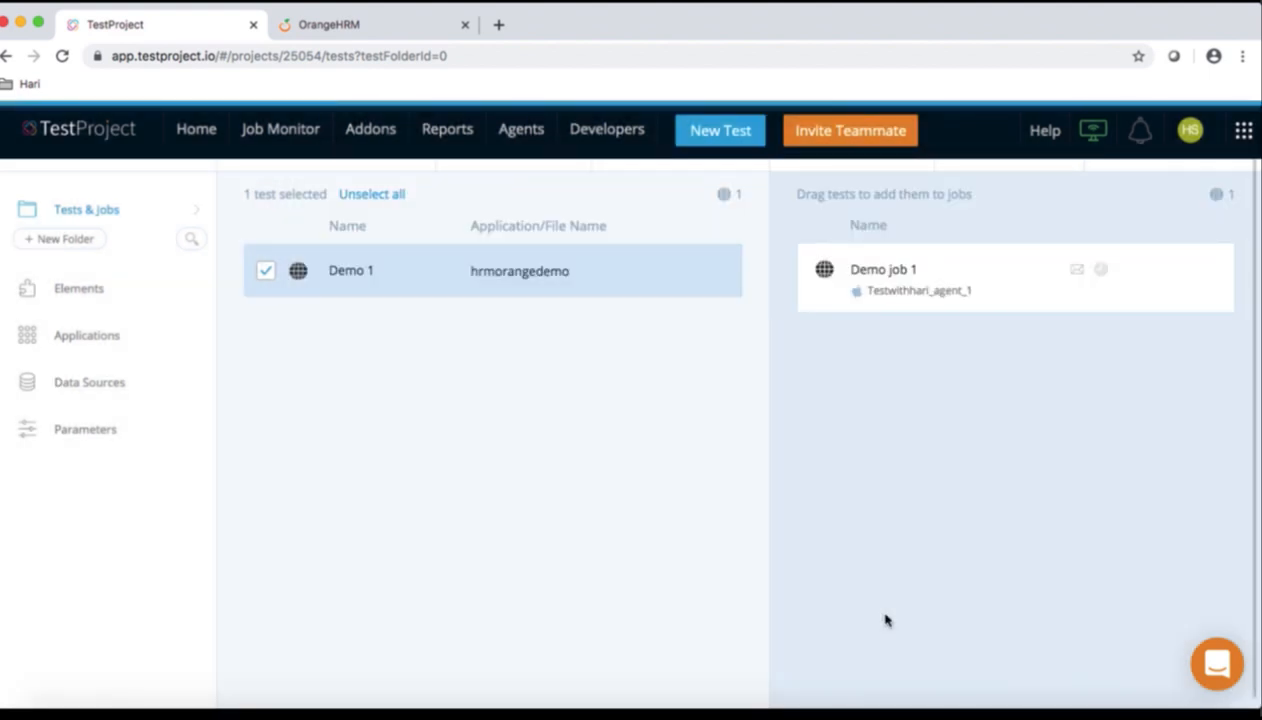
Drag test Demo 1 into the expanded Demo job 1 and run the job
left_click(965, 297)
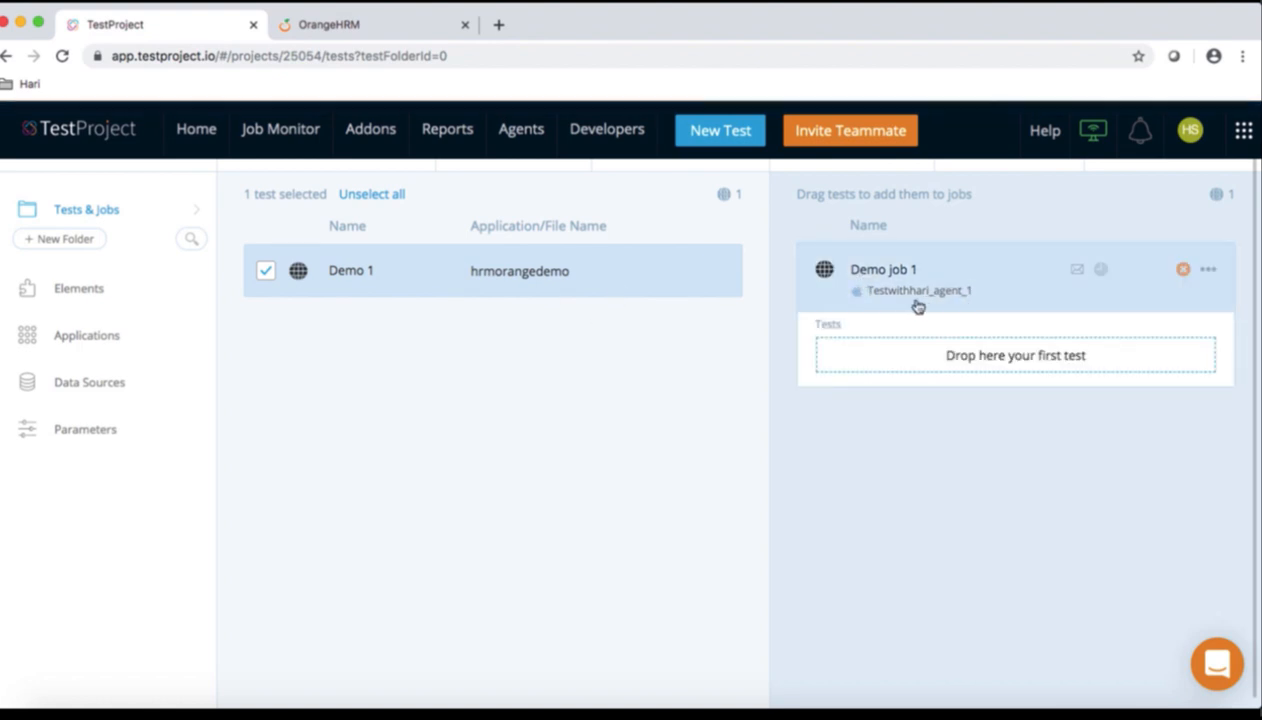
left_click_drag(373, 277, 957, 355)
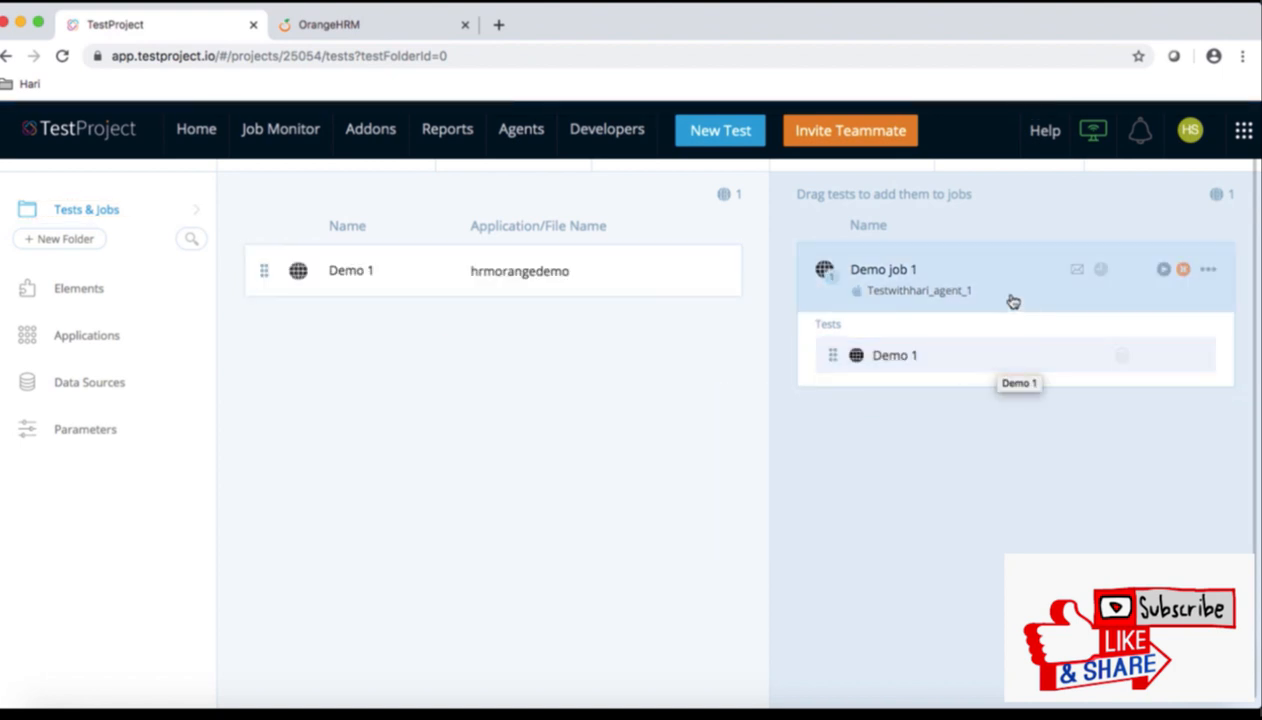
left_click(1164, 270)
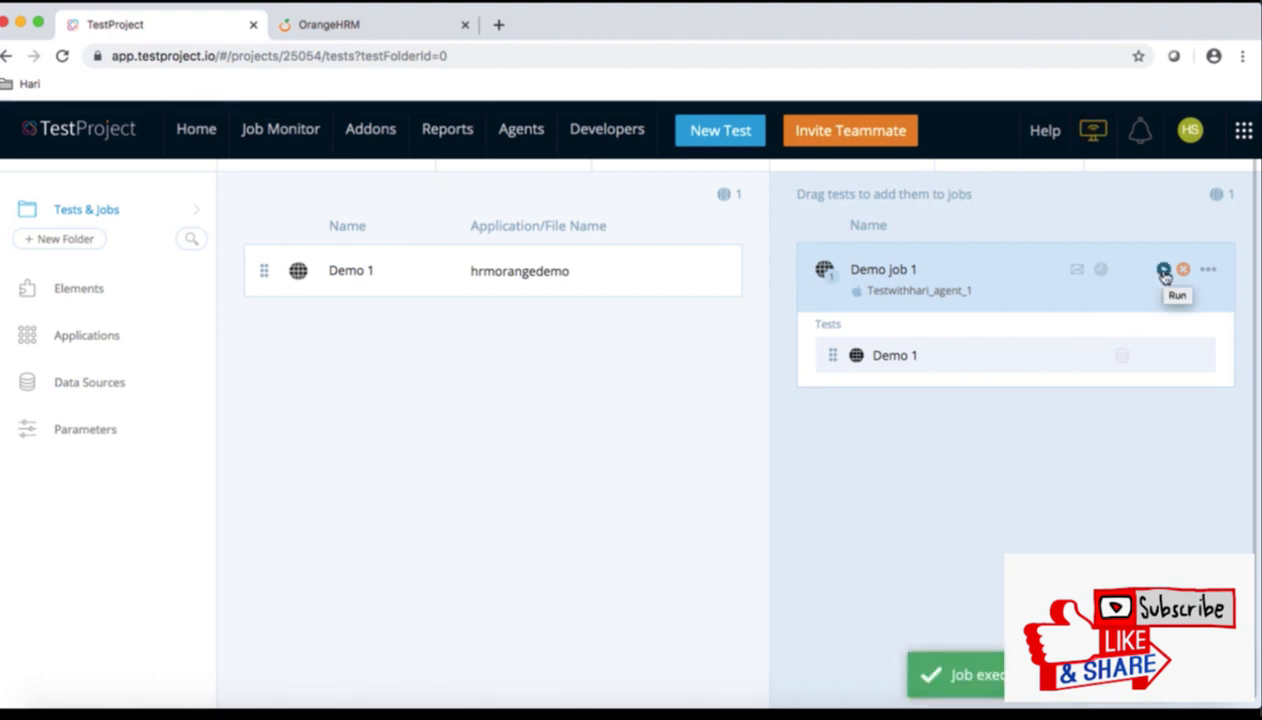